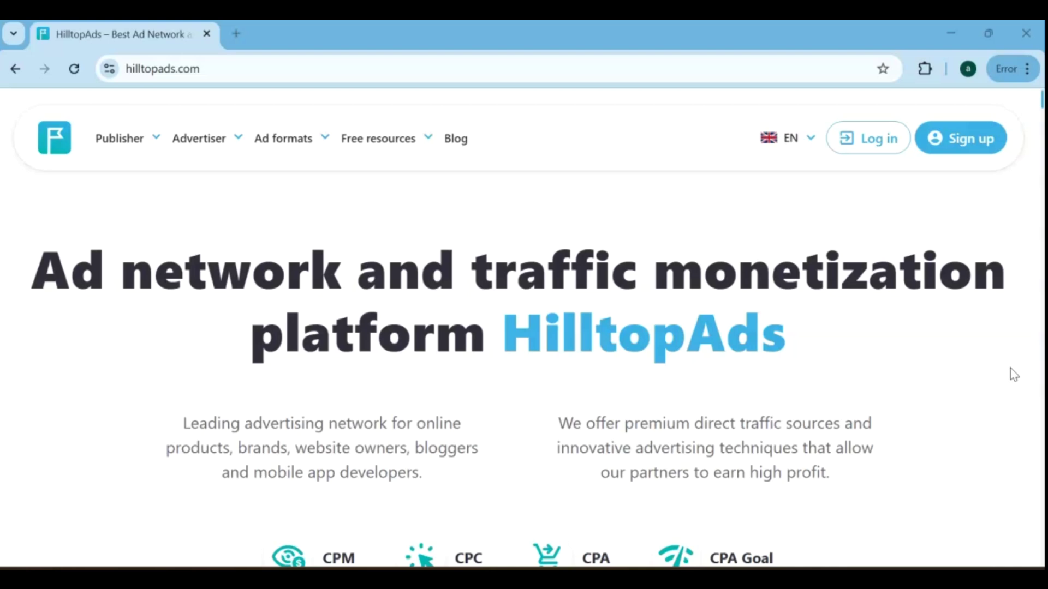
- Browse the homepage ad formats: Popunder, In-Page, Video VAST, Video Slider, Banners and MultiTag
scroll(725, 269, down, 10)
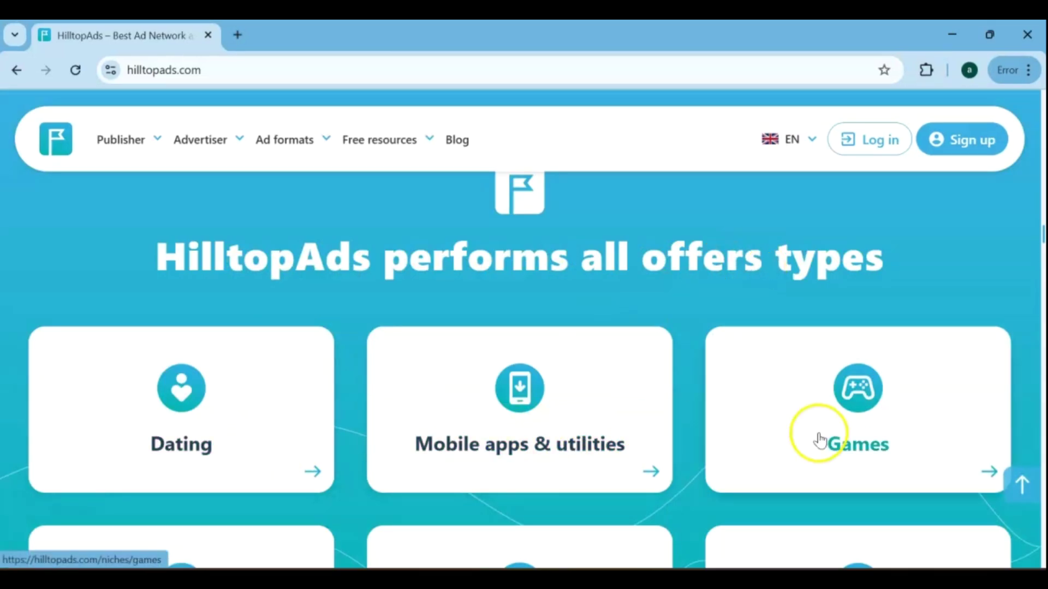
scroll(820, 440, down, 3)
scroll(813, 393, down, 5)
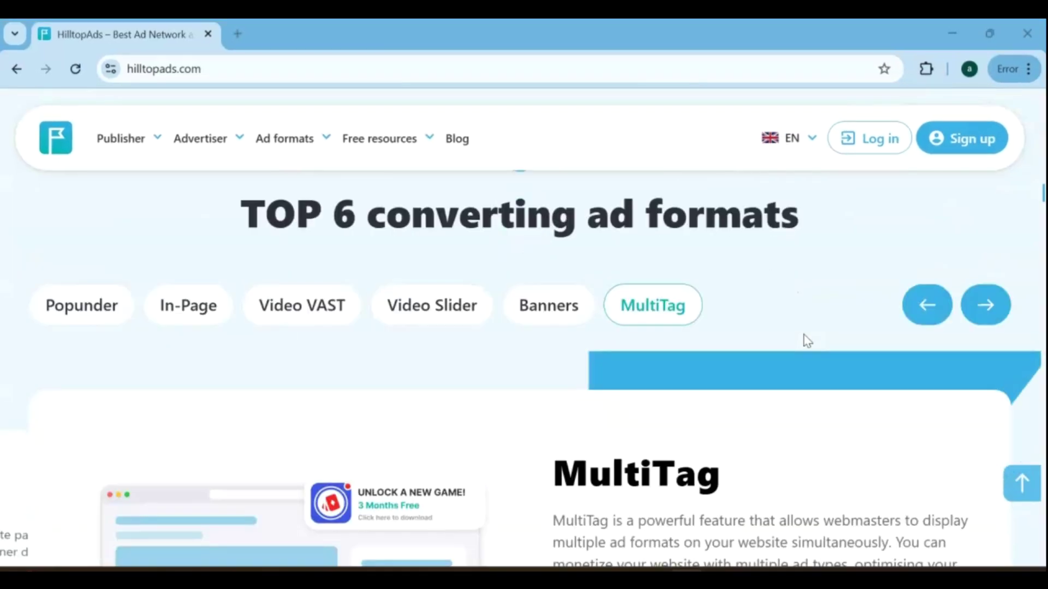
scroll(803, 338, up, 1)
scroll(748, 323, down, 3)
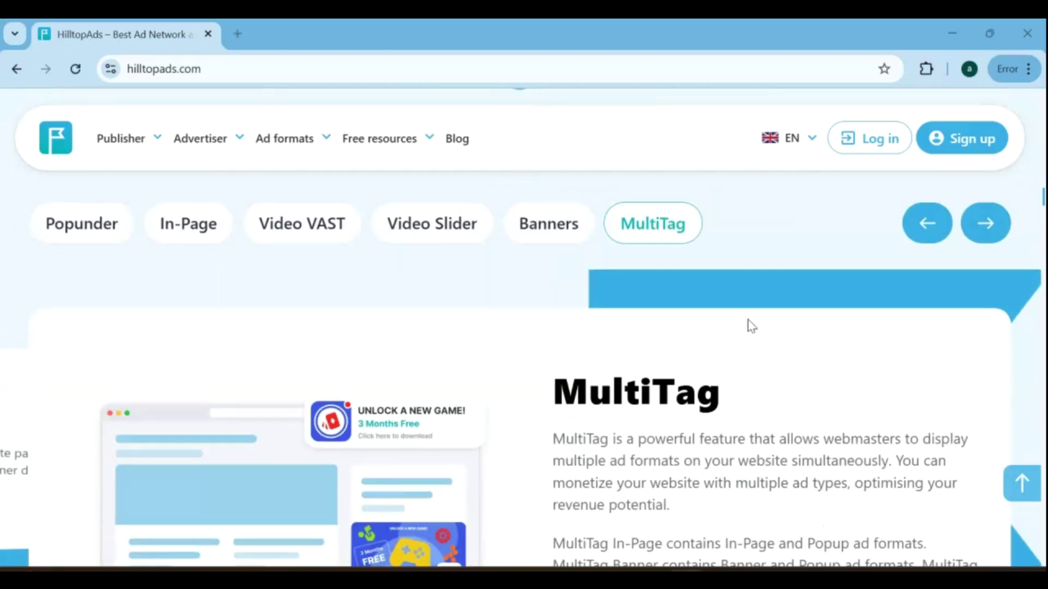
click(103, 223)
click(200, 225)
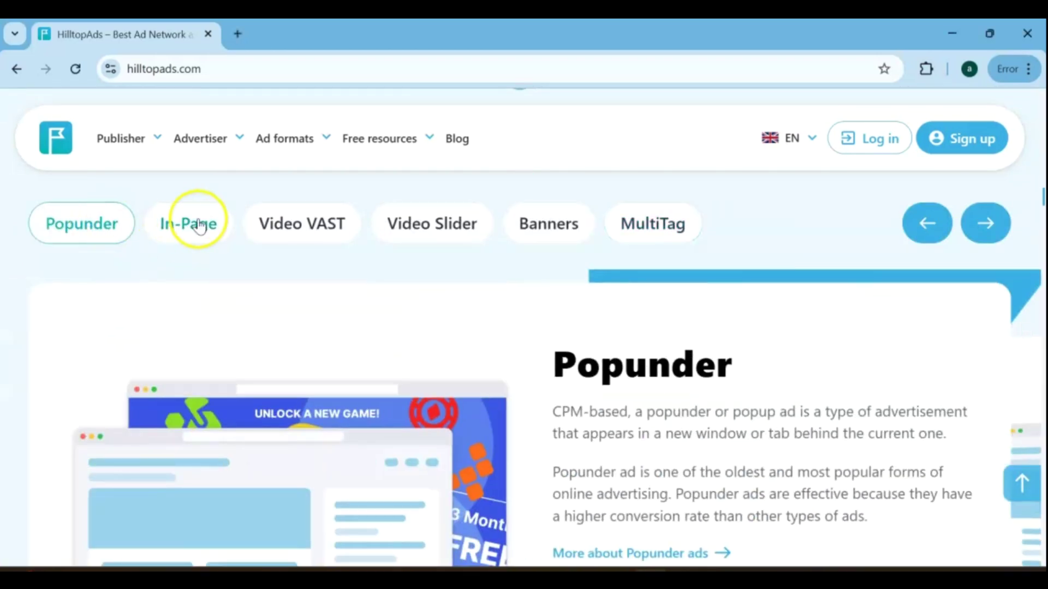
click(294, 232)
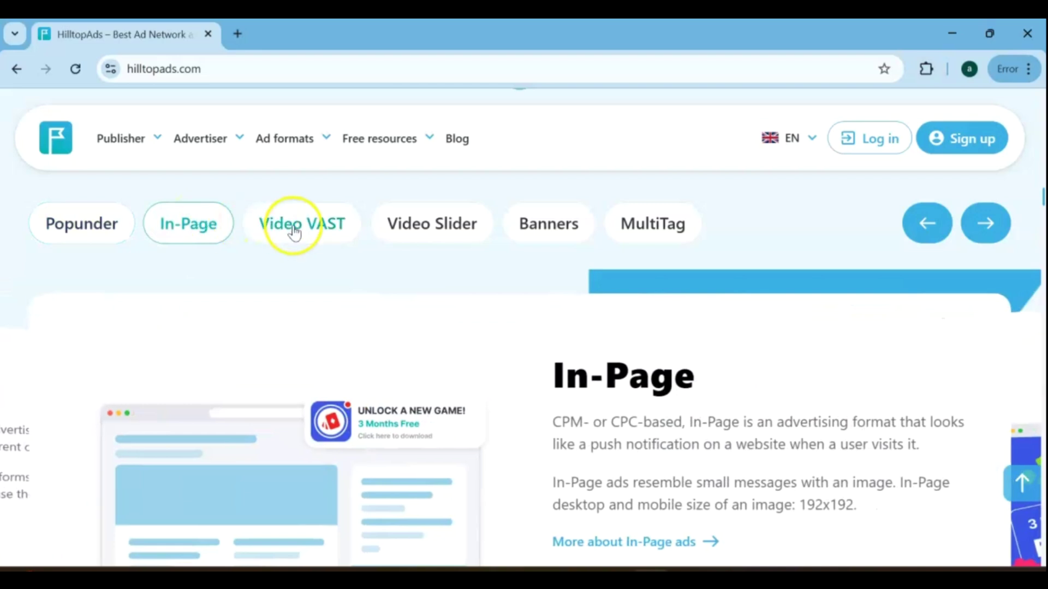
click(431, 228)
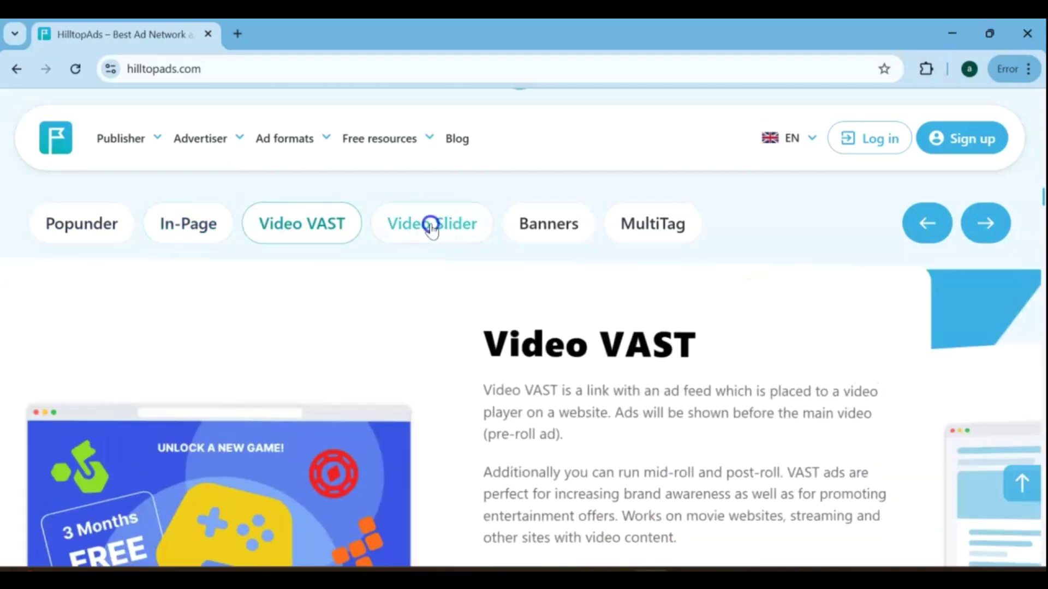
click(536, 226)
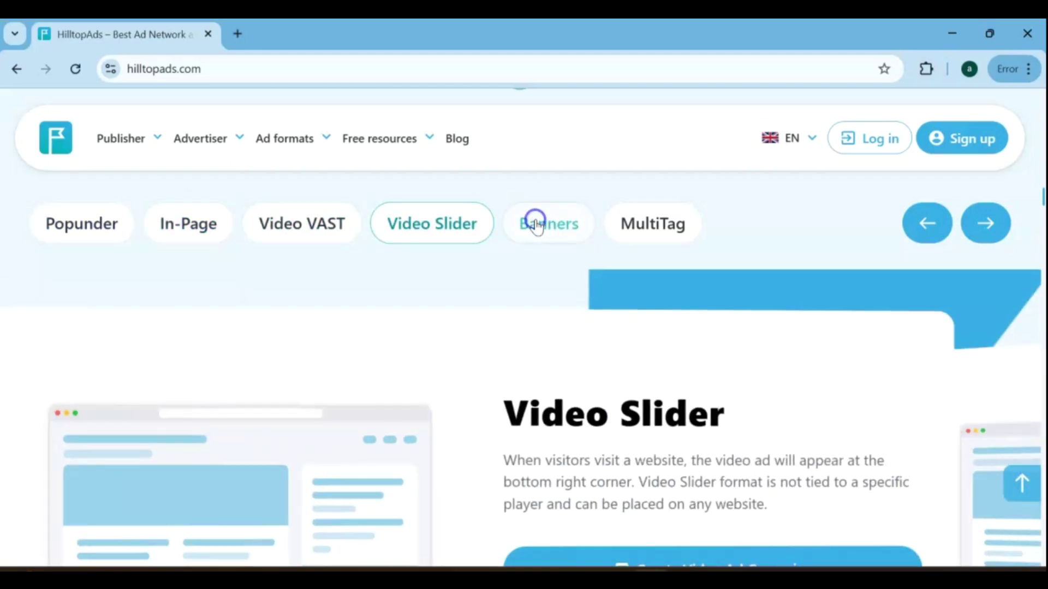
click(663, 223)
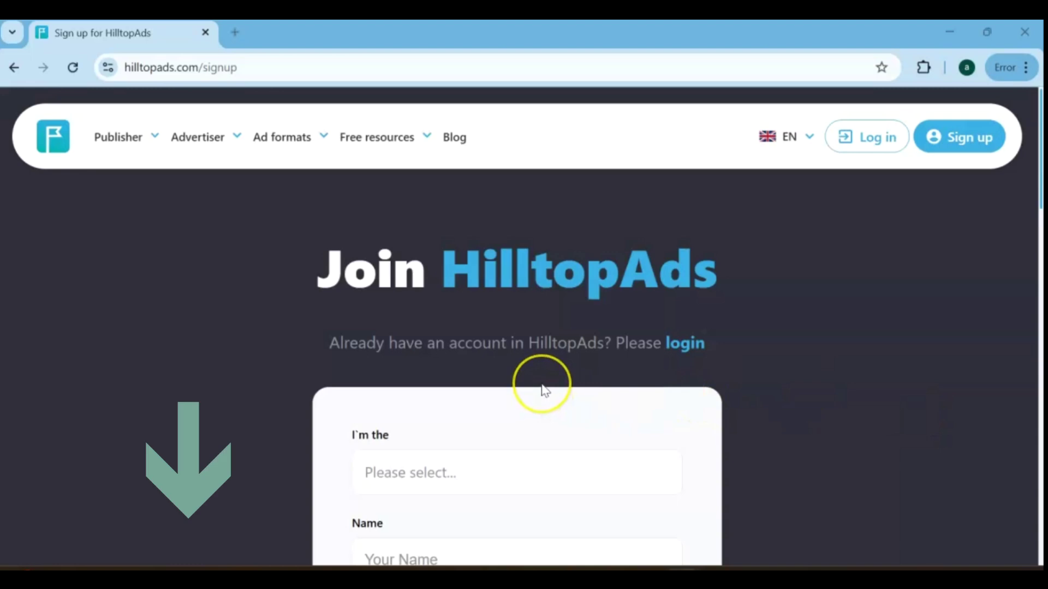
- Choose Publisher as the account type on the sign-up form
scroll(544, 390, down, 3)
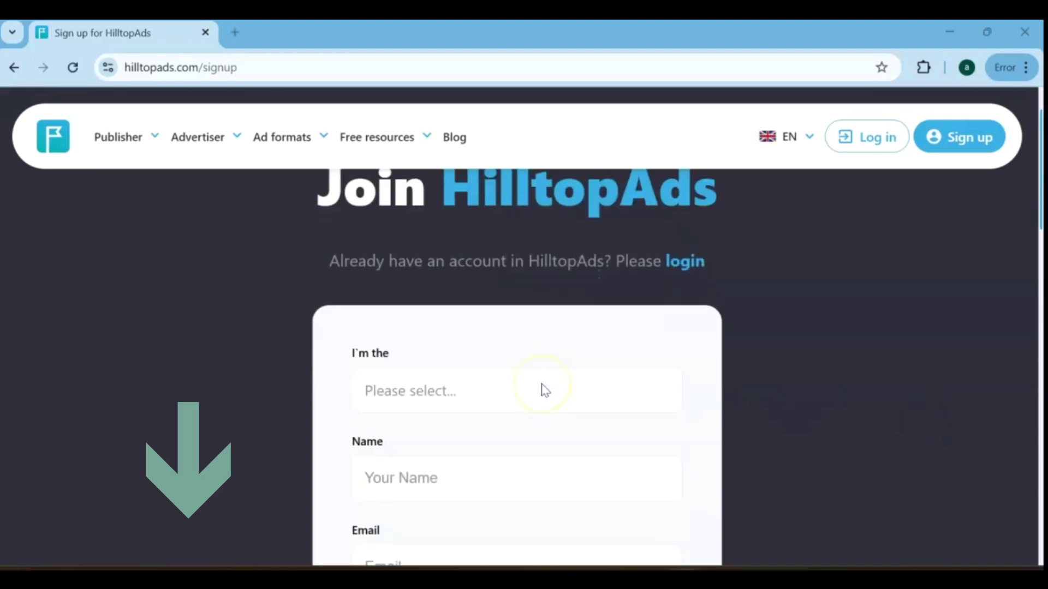
click(442, 320)
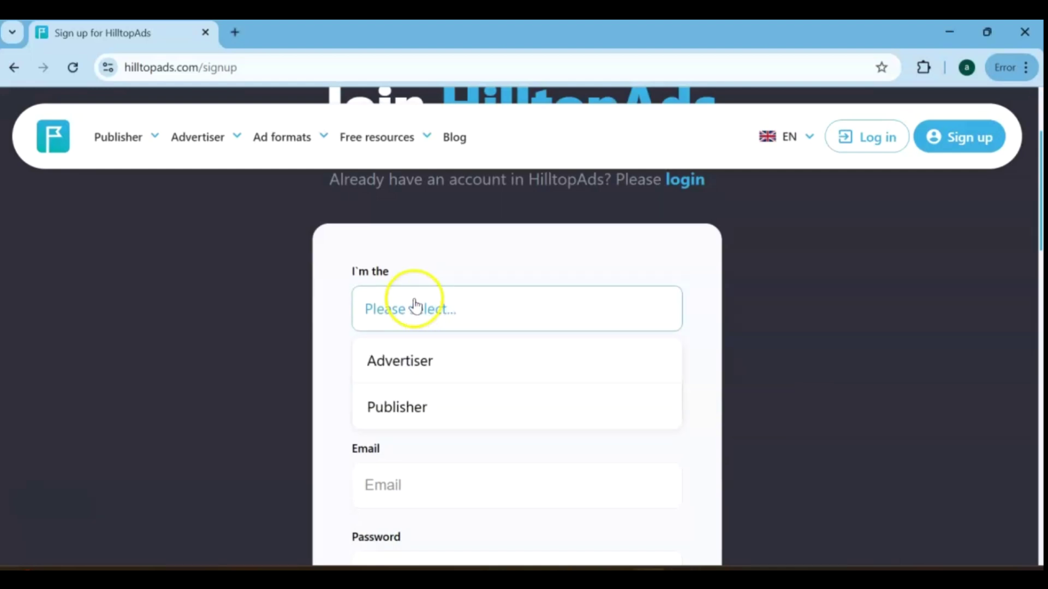
click(437, 418)
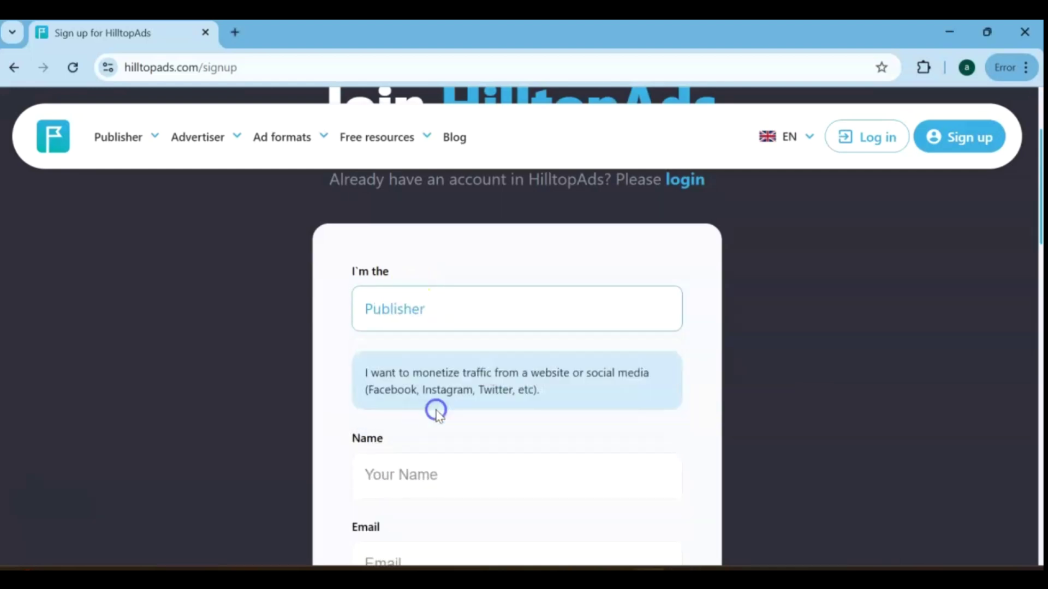
- Fill in the name, email and password, accept the terms, and submit
scroll(436, 415, down, 3)
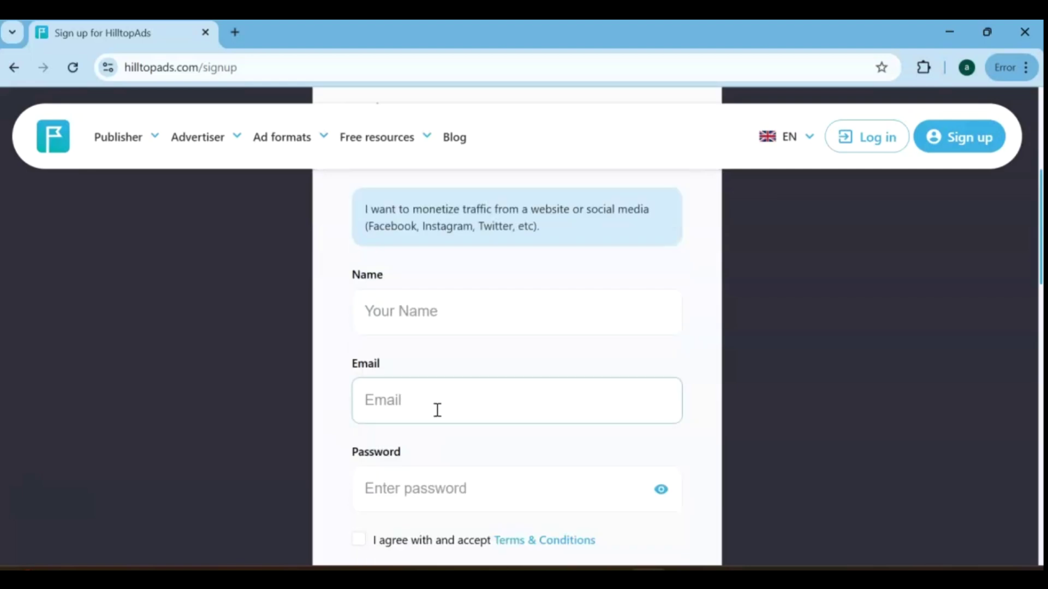
click(465, 333)
scroll(469, 327, down, 1)
click(473, 329)
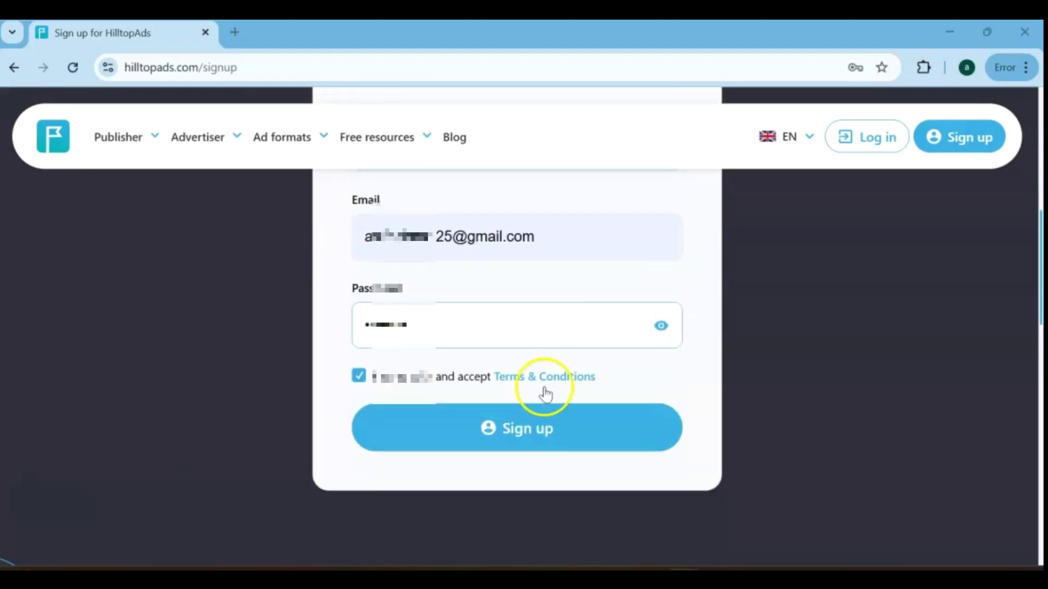
click(501, 434)
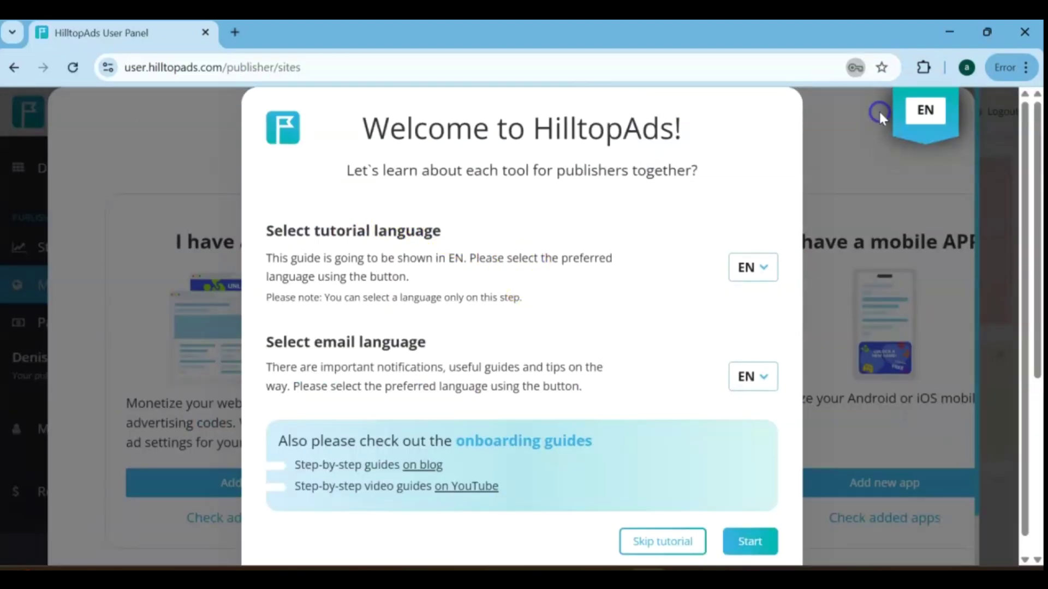
- Keep the welcome tutorial's language set to English
click(678, 550)
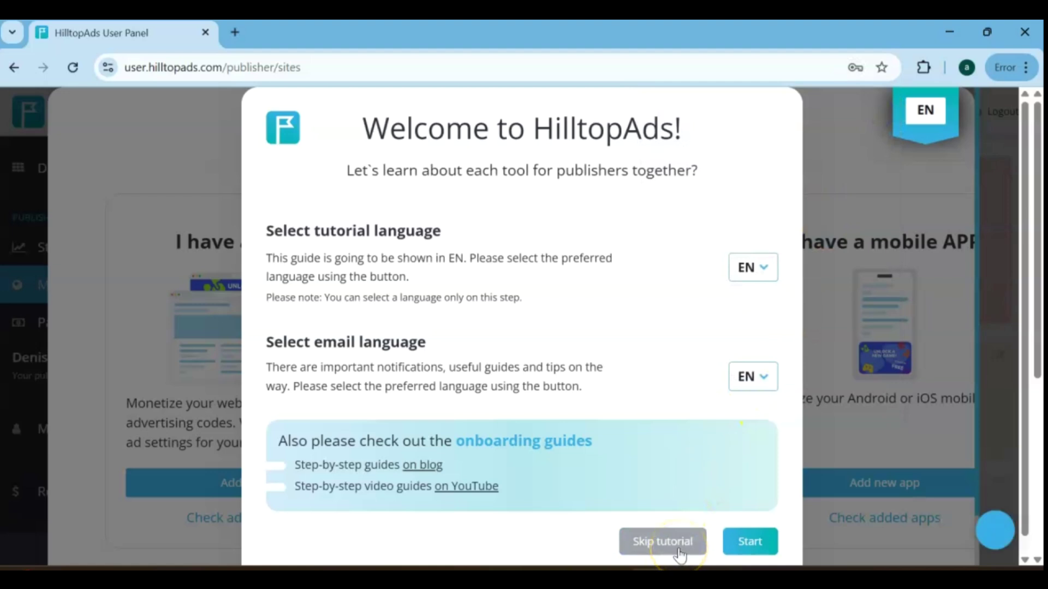
scroll(447, 238, down, 1)
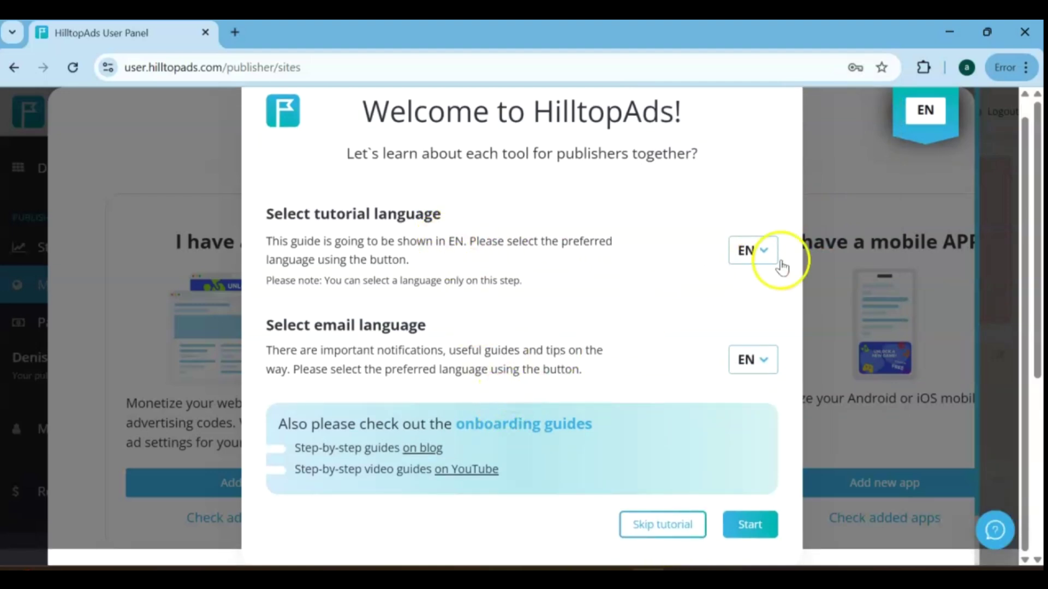
click(764, 252)
scroll(744, 421, down, 3)
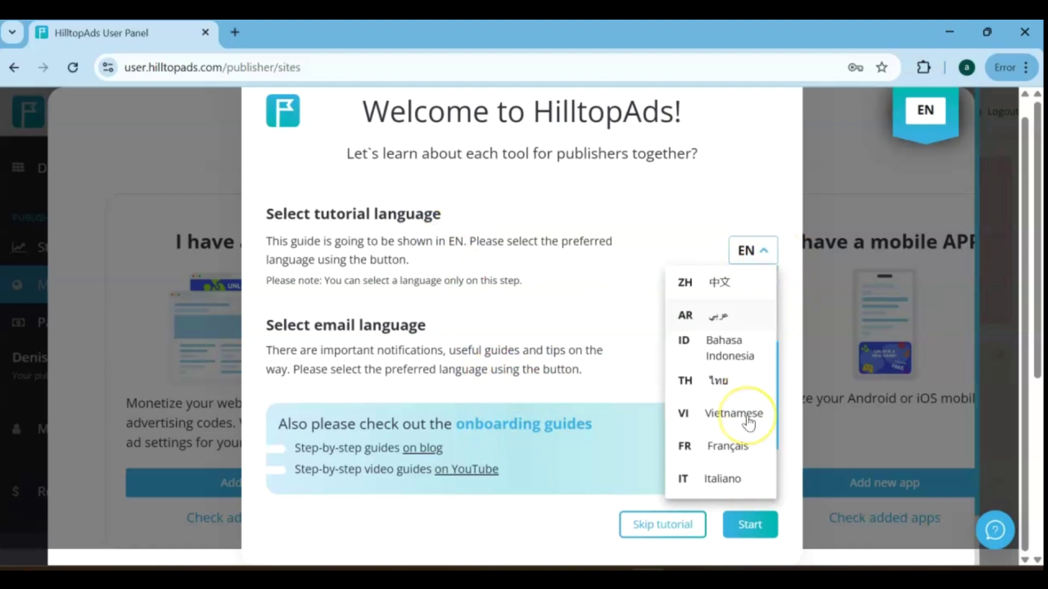
scroll(747, 421, down, 2)
click(613, 307)
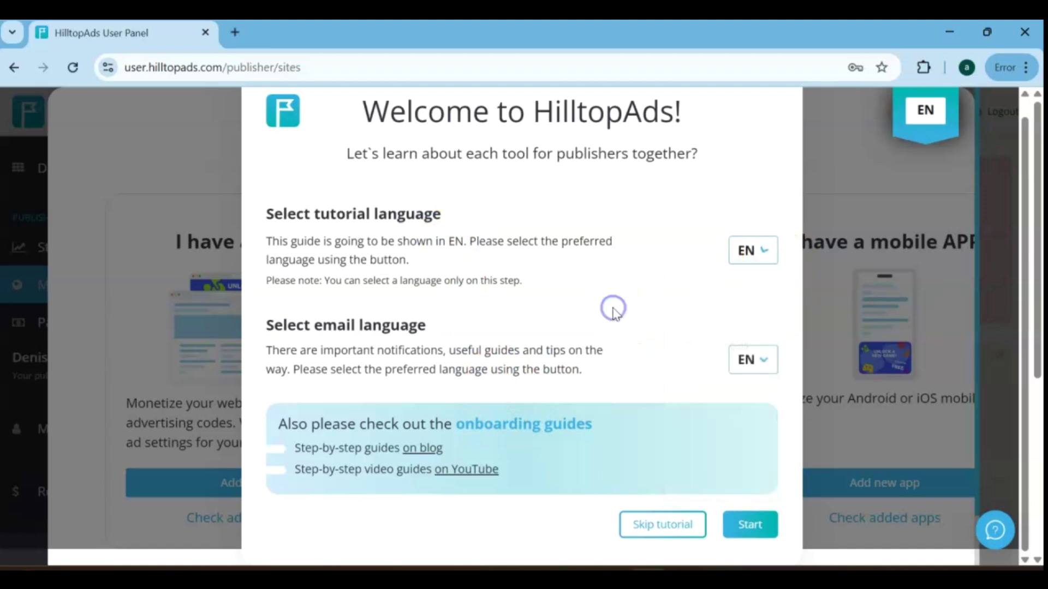
- Start the publisher tutorial, pass the first tip, and confirm the account email
click(752, 526)
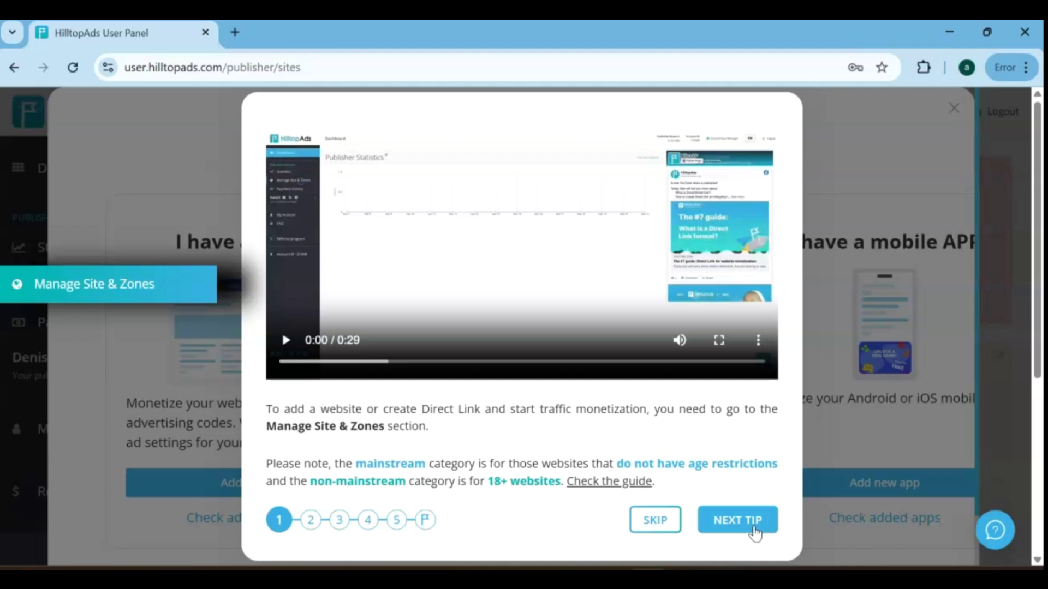
click(755, 525)
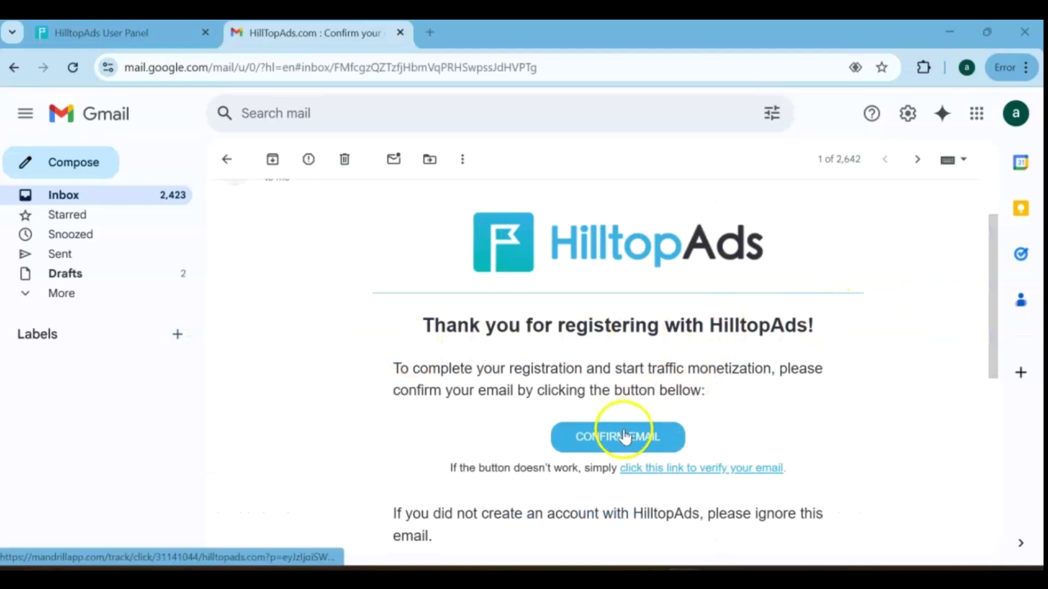
click(625, 435)
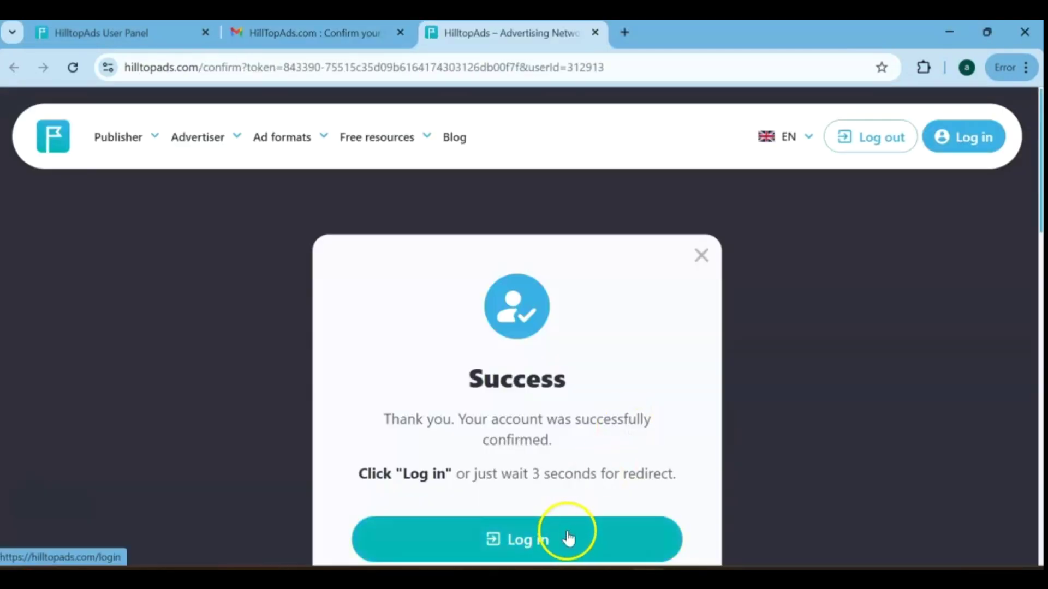
- Log in to the newly confirmed publisher account
click(568, 538)
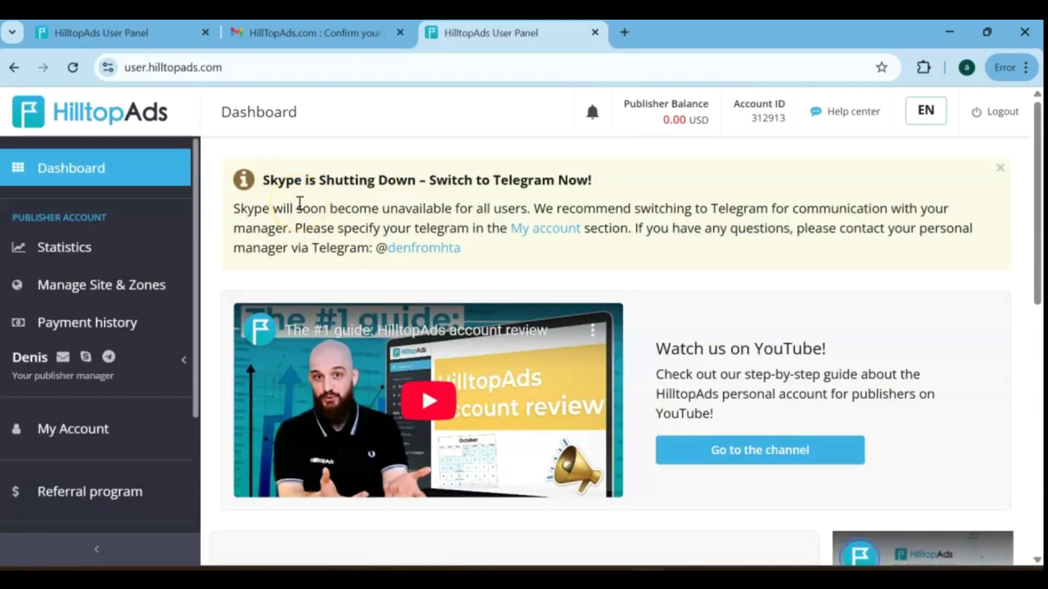
scroll(300, 203, down, 2)
scroll(302, 208, down, 4)
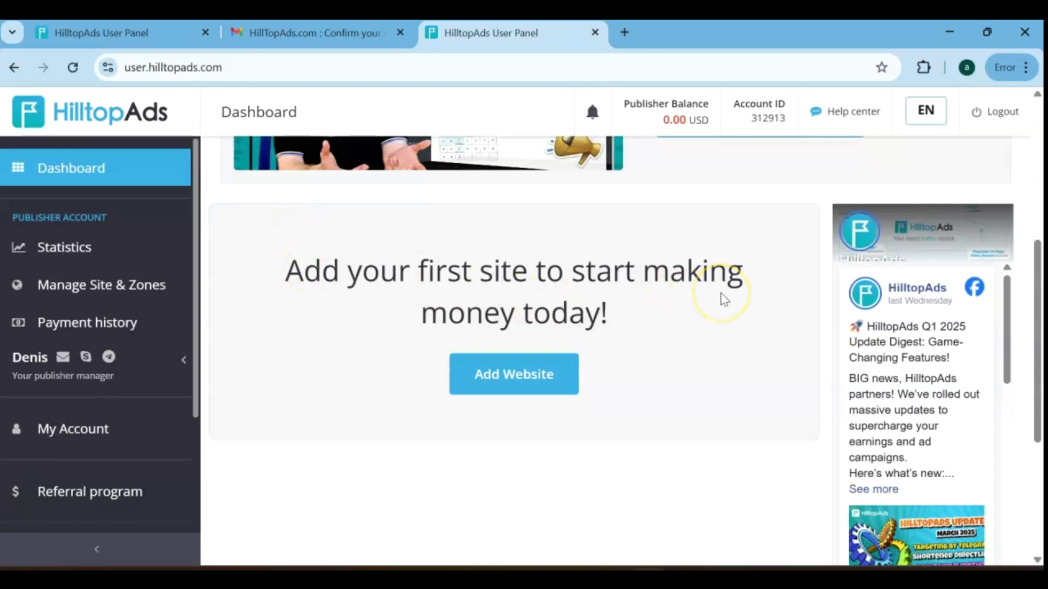
- Bring up the traffic source chooser and scroll it to the 'I have a website' card
click(519, 375)
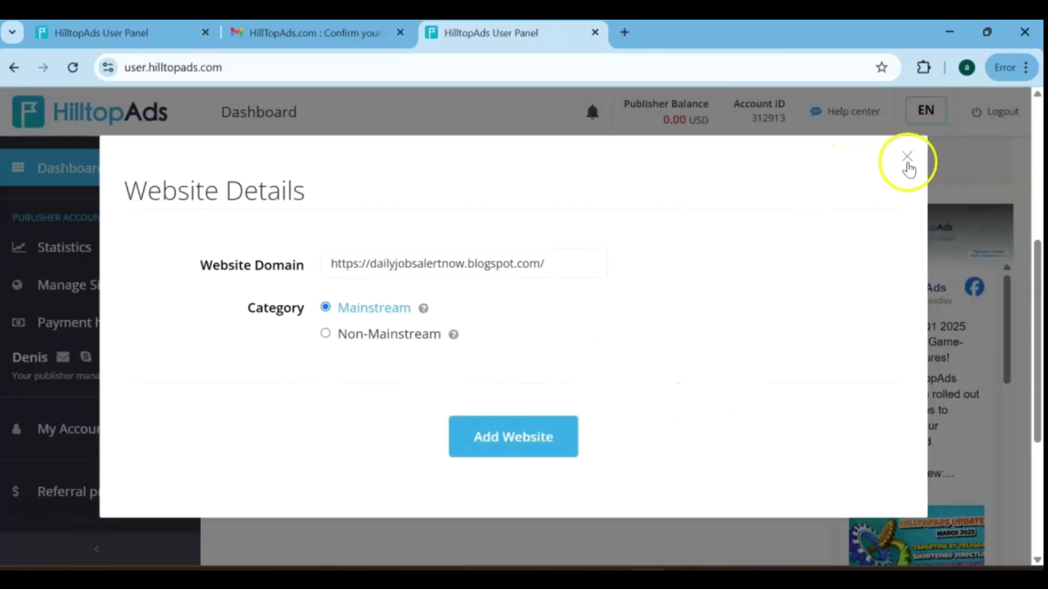
click(907, 158)
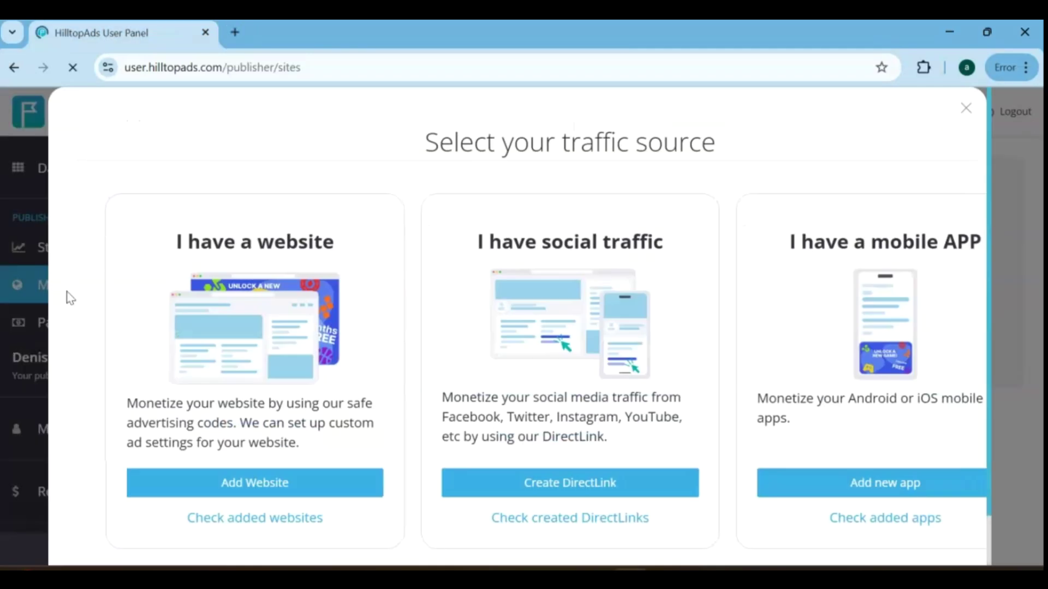
scroll(843, 298, down, 2)
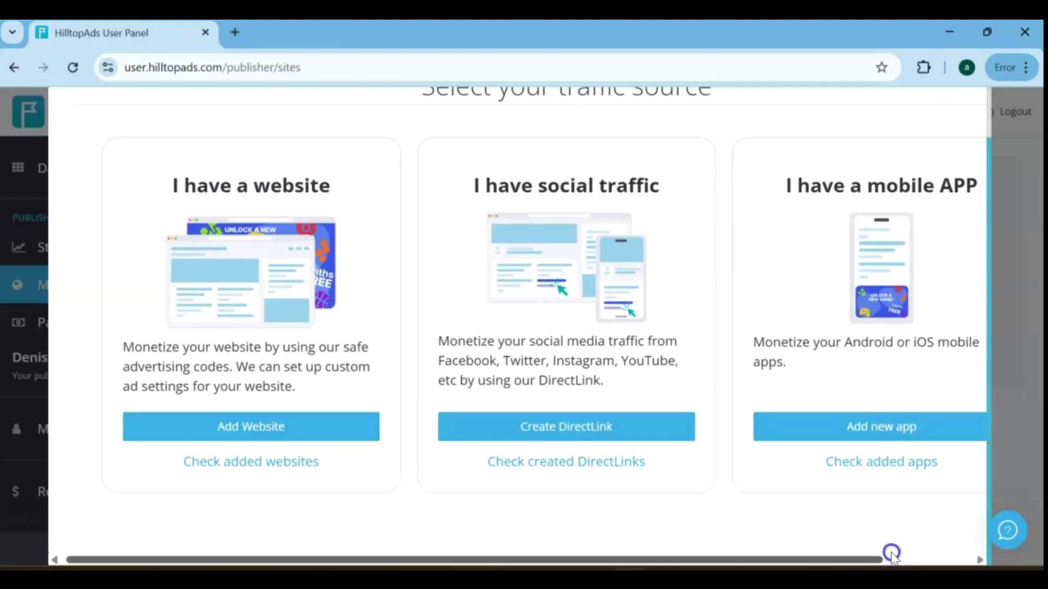
drag(870, 560, 980, 543)
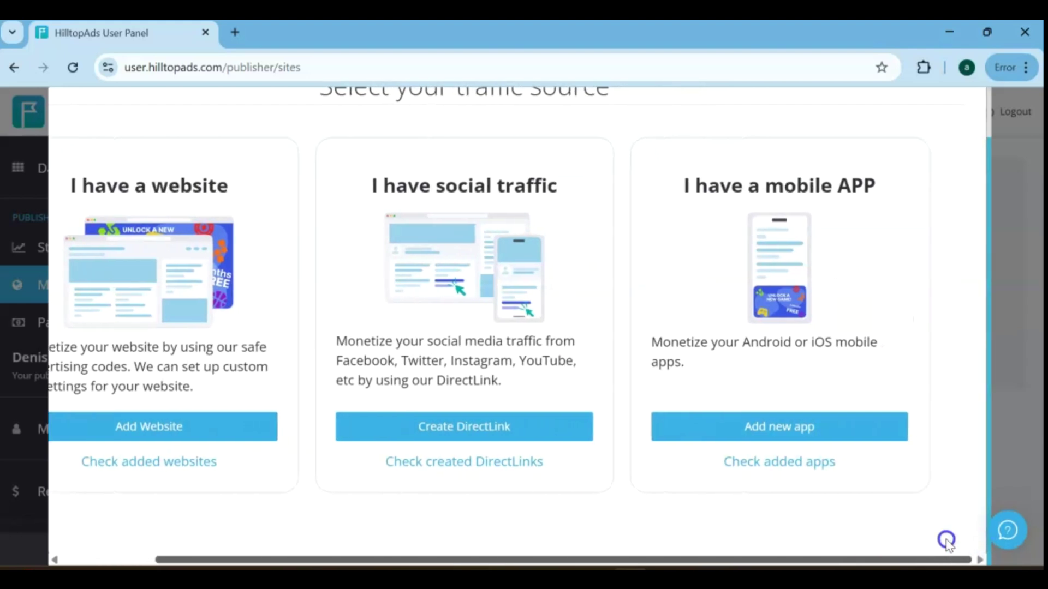
drag(947, 542, 834, 560)
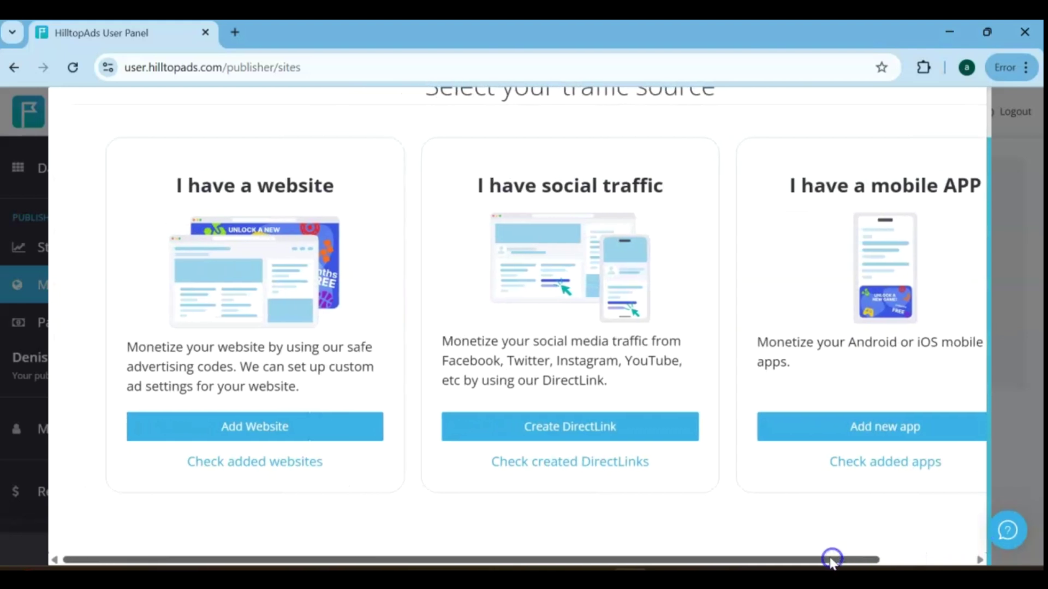
- Add website tipsntrick.great-site.net with category Mainstream
click(258, 435)
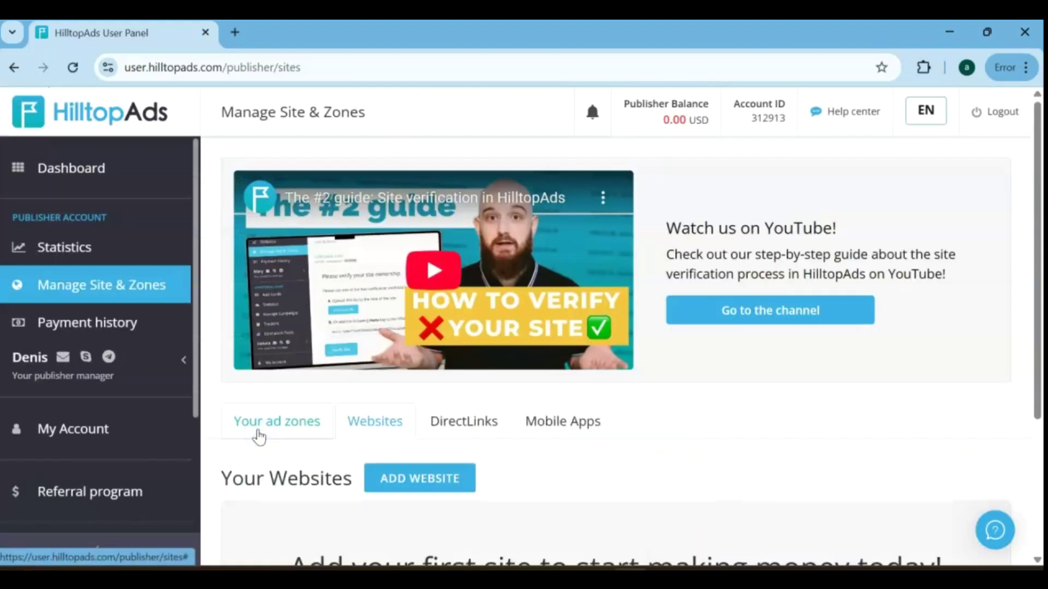
scroll(641, 303, down, 4)
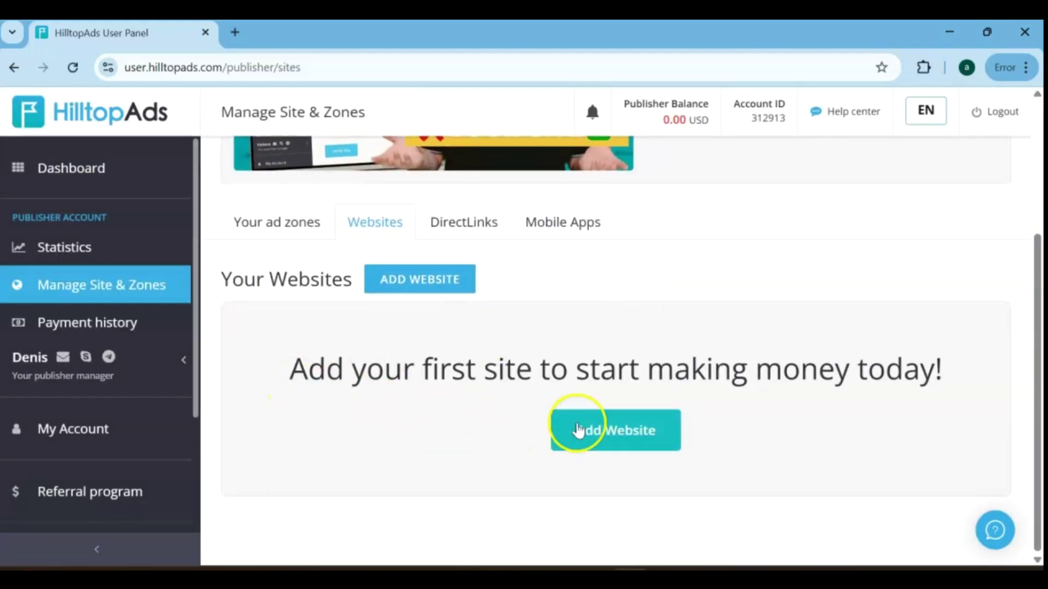
click(637, 436)
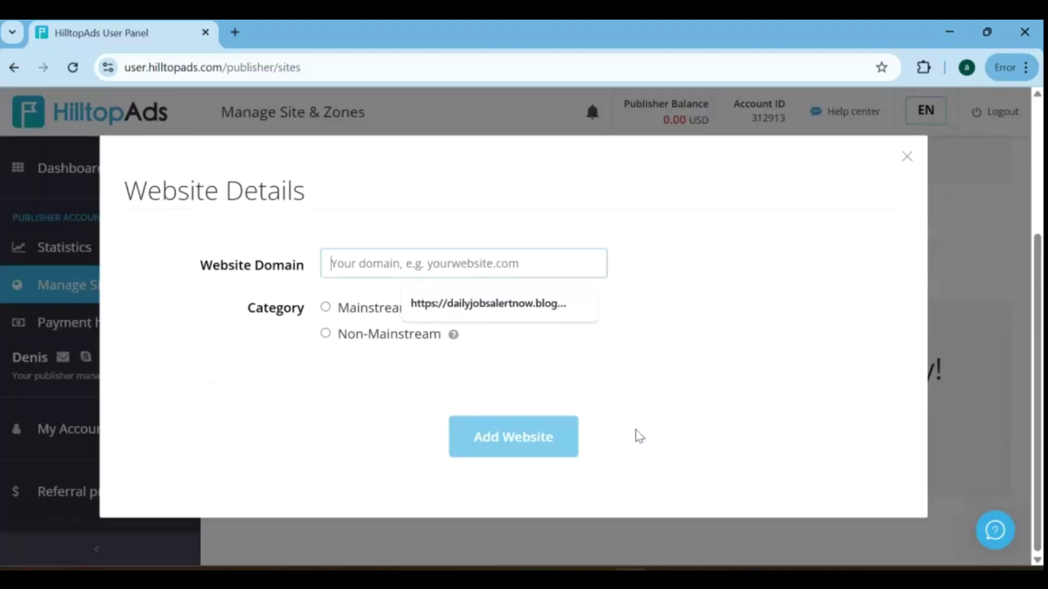
click(498, 258)
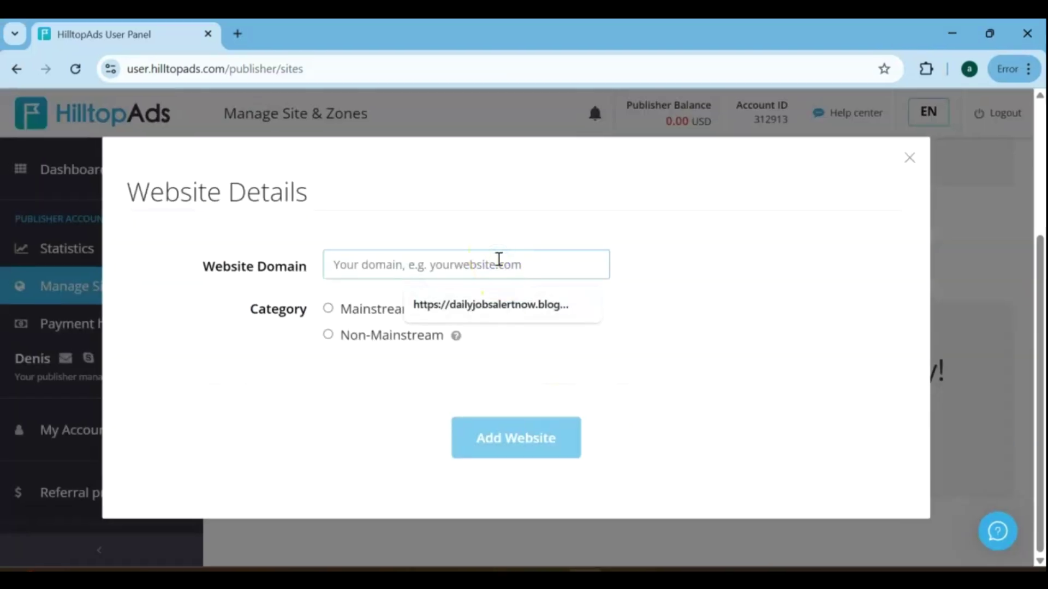
text(https://tipsntrick.great-site.net/)
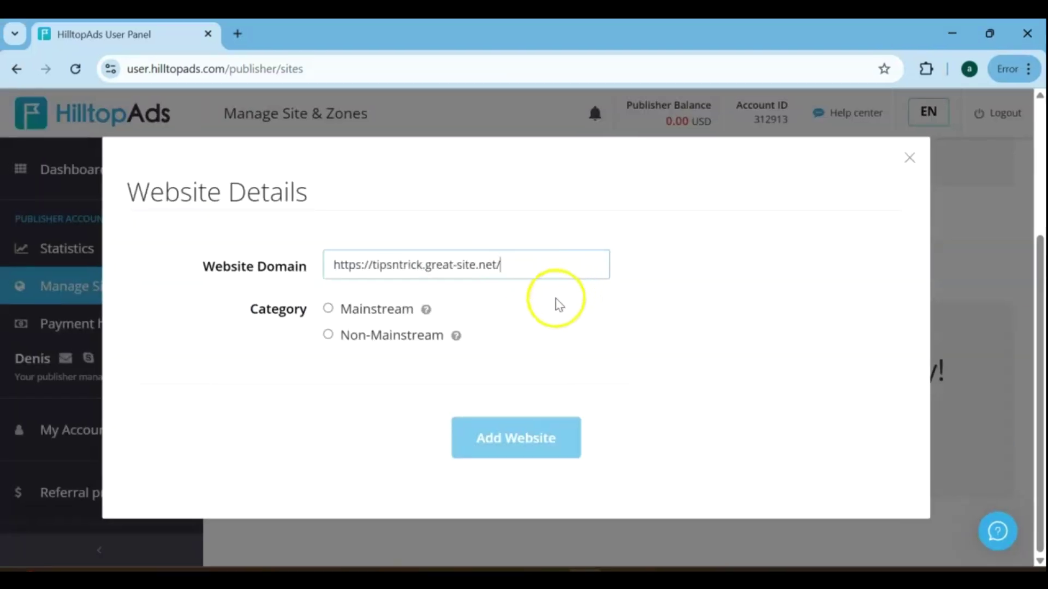
click(328, 309)
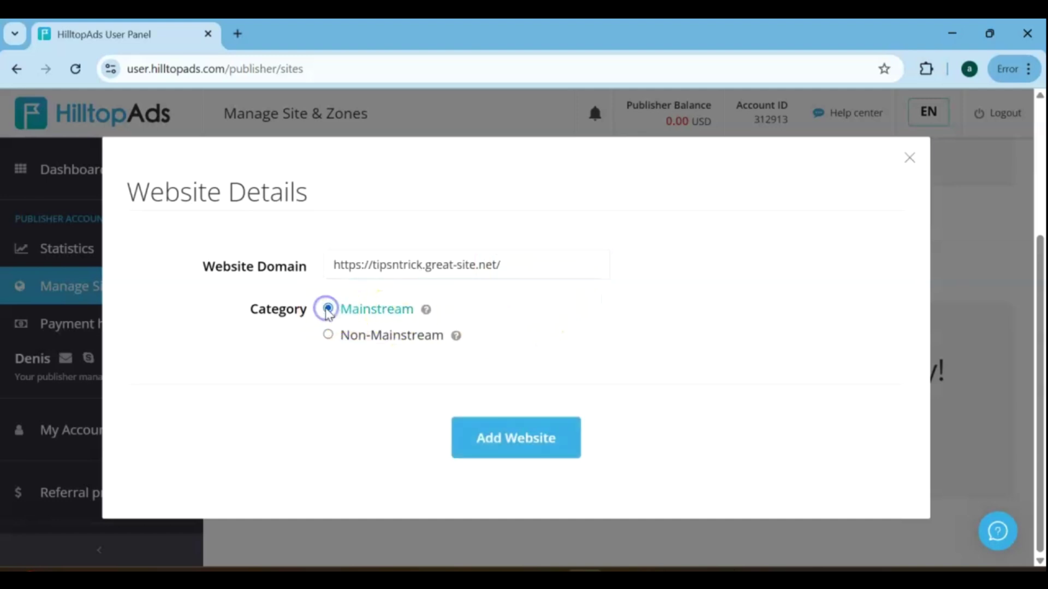
click(548, 436)
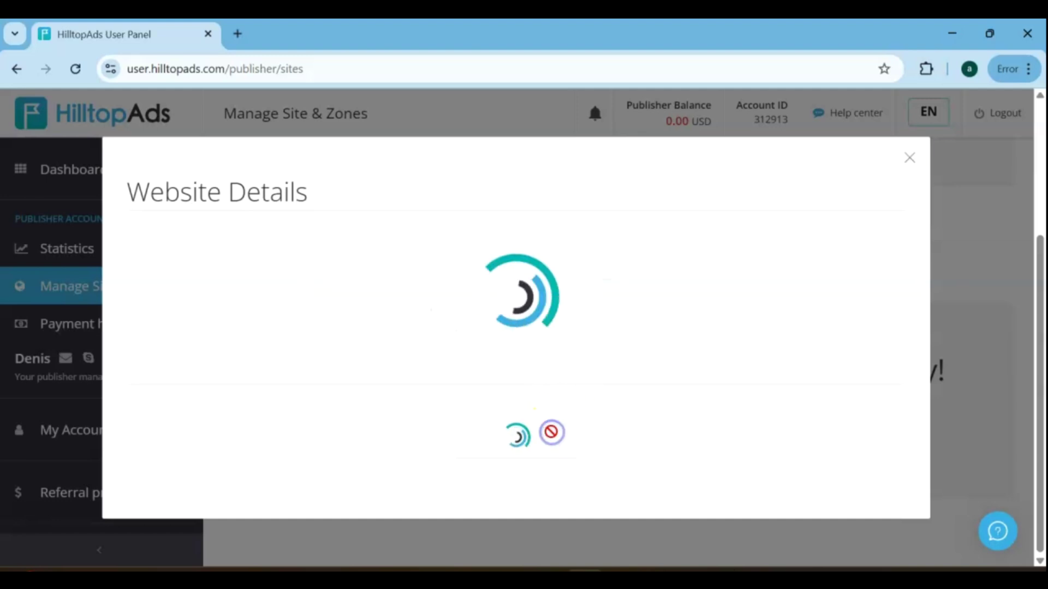
scroll(908, 316, down, 2)
scroll(907, 315, down, 3)
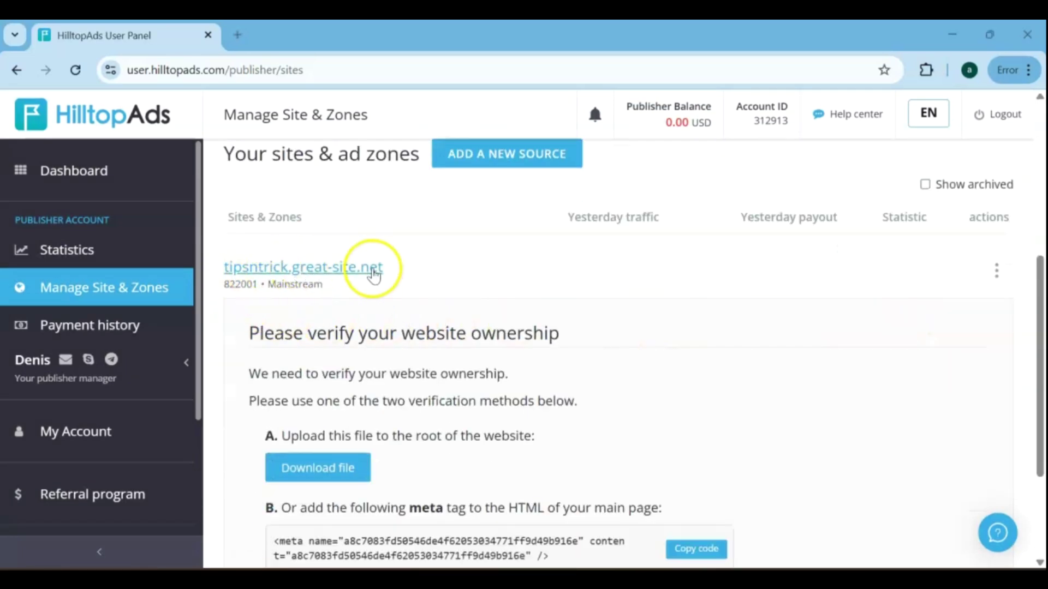
- Copy the verification meta tag, download the verification file, and switch to InfinityFree
scroll(554, 283, down, 1)
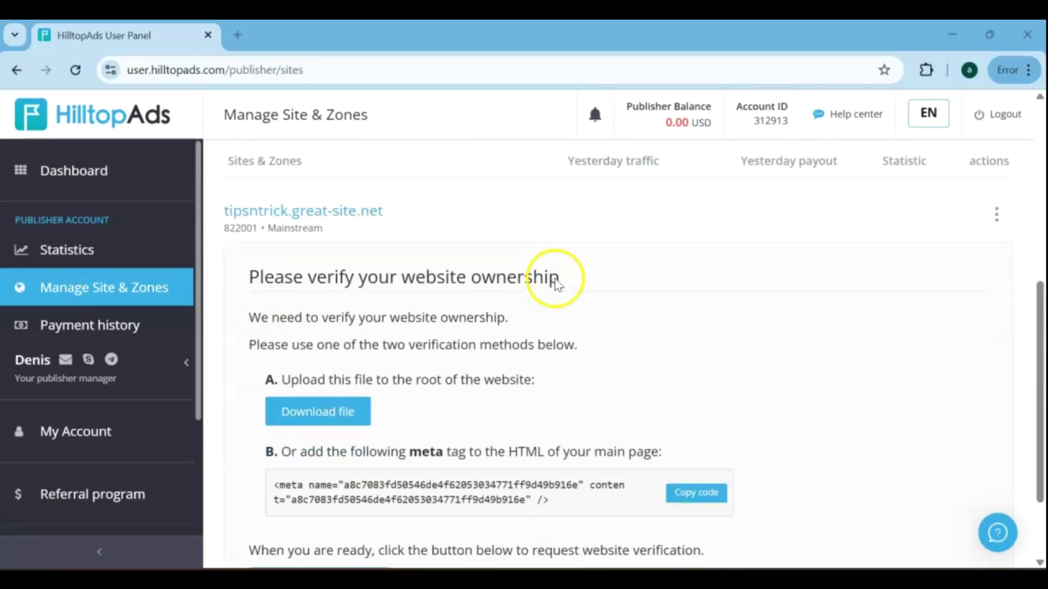
scroll(557, 284, down, 2)
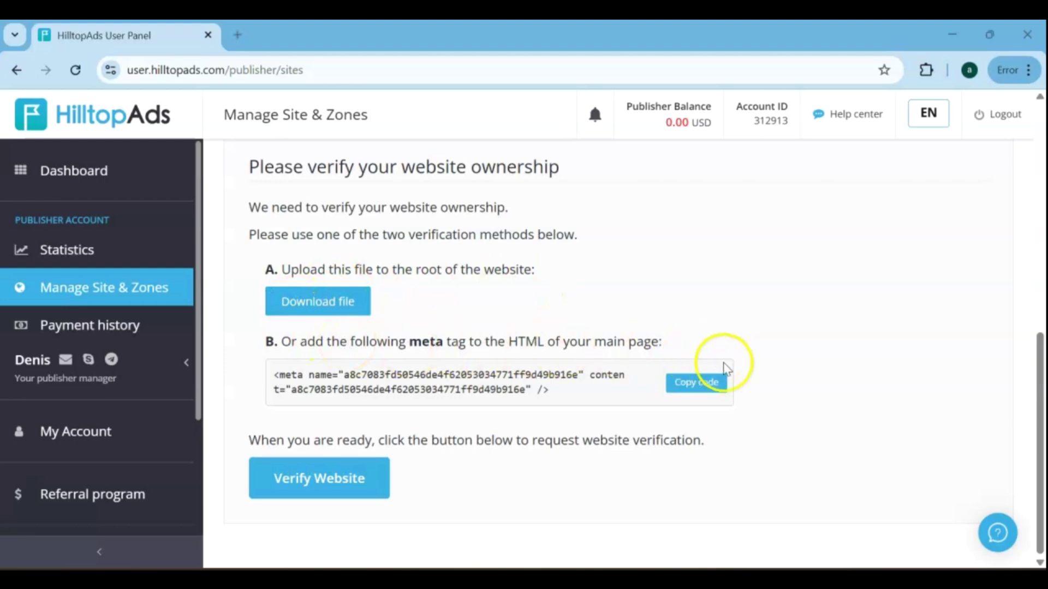
click(697, 383)
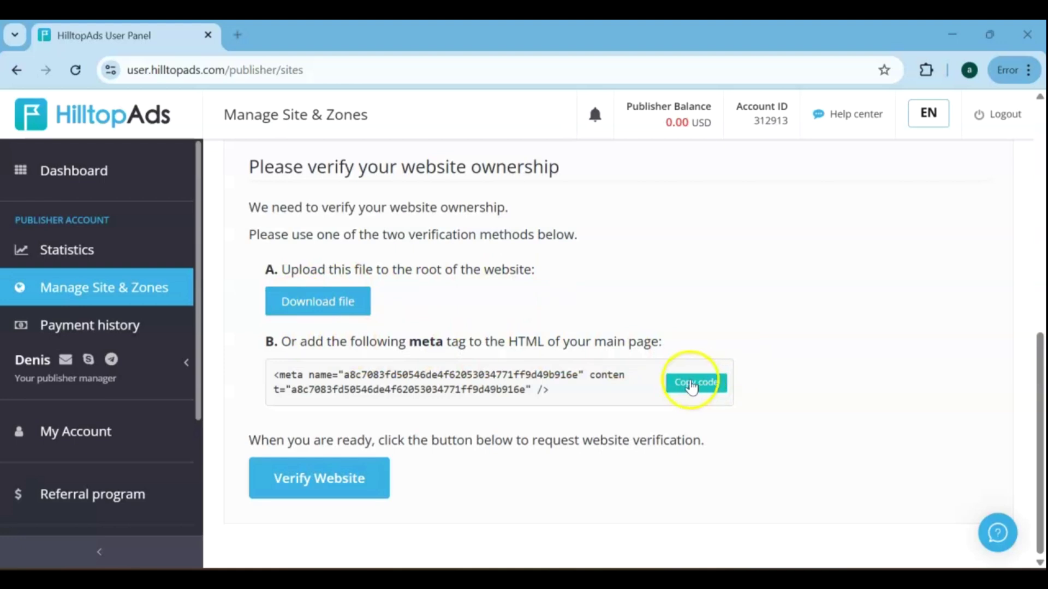
click(336, 309)
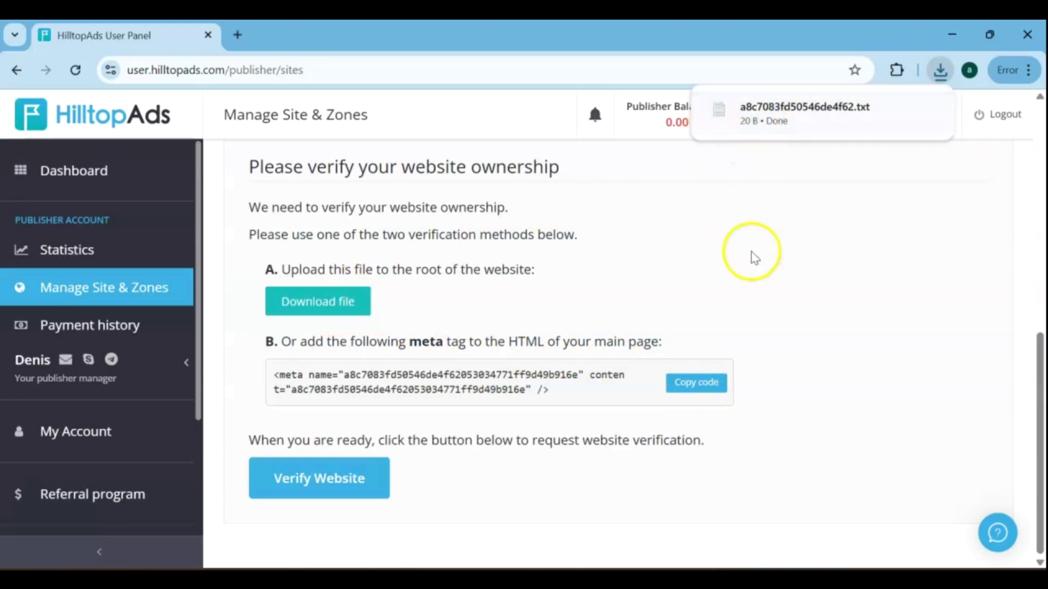
click(704, 513)
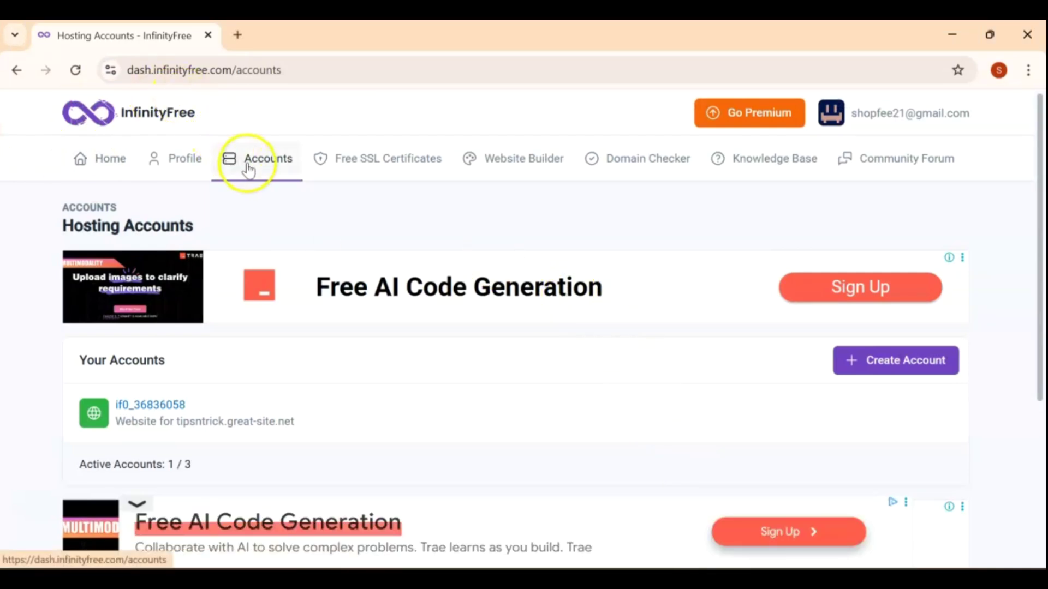
- Launch the File Manager for the tipsntrick.great-site.net hosting account
scroll(246, 166, down, 2)
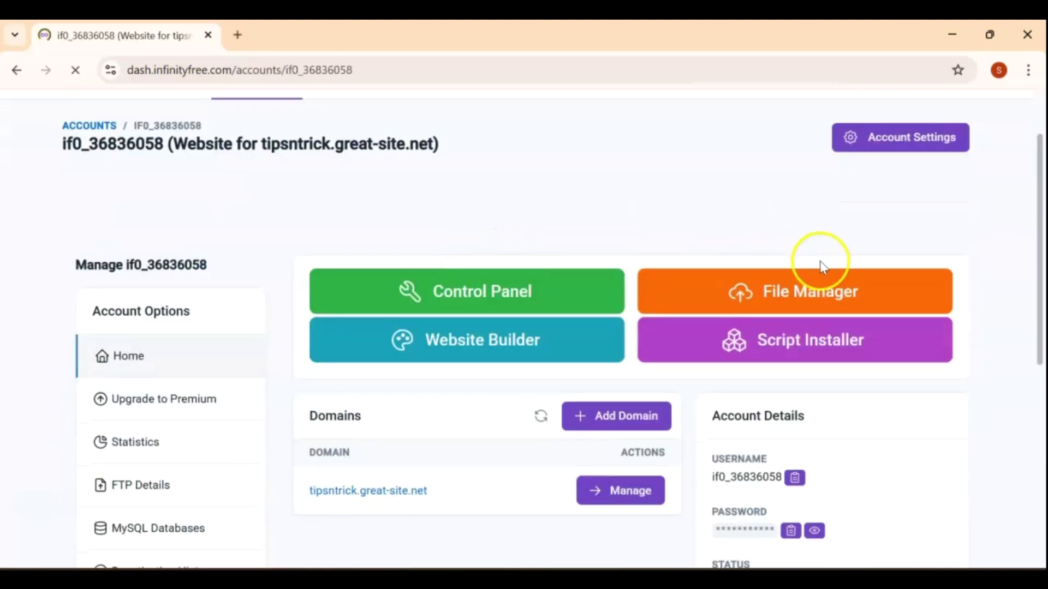
click(825, 286)
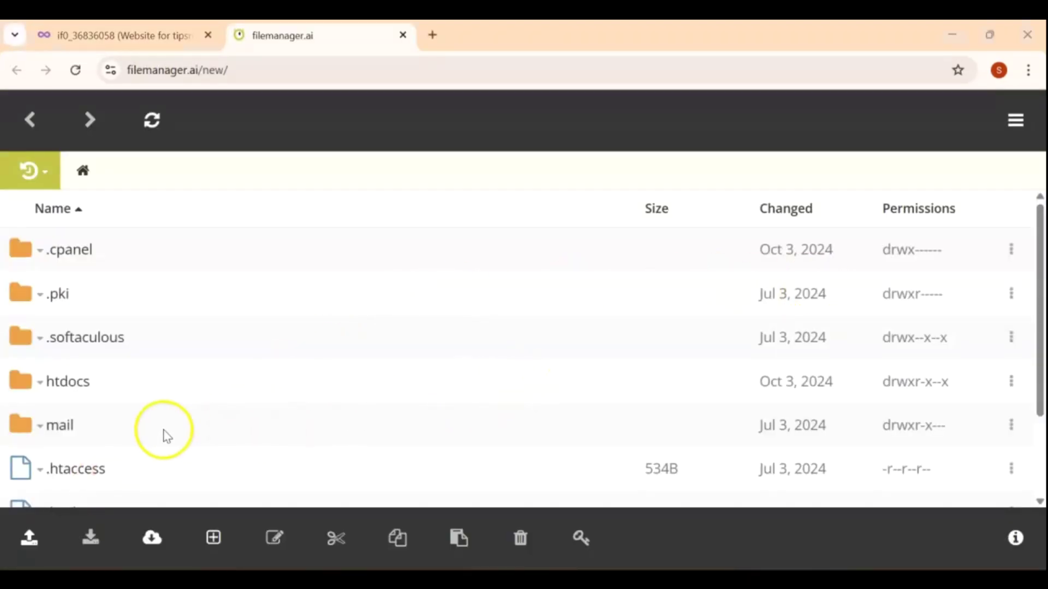
- Open the htdocs folder in the file manager
double_click(70, 388)
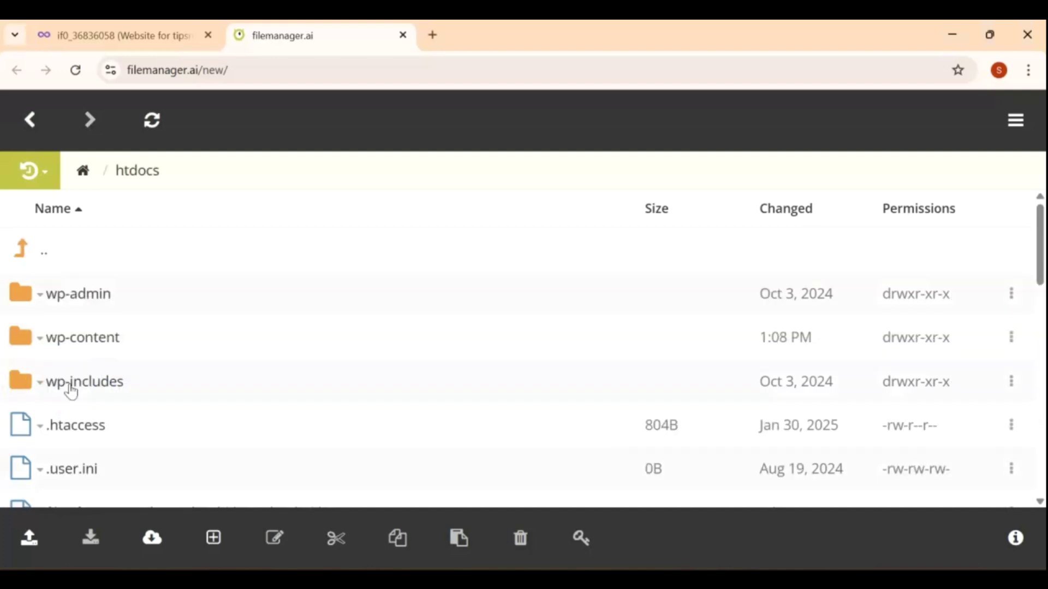
scroll(244, 309, down, 3)
scroll(245, 309, down, 4)
scroll(248, 311, down, 6)
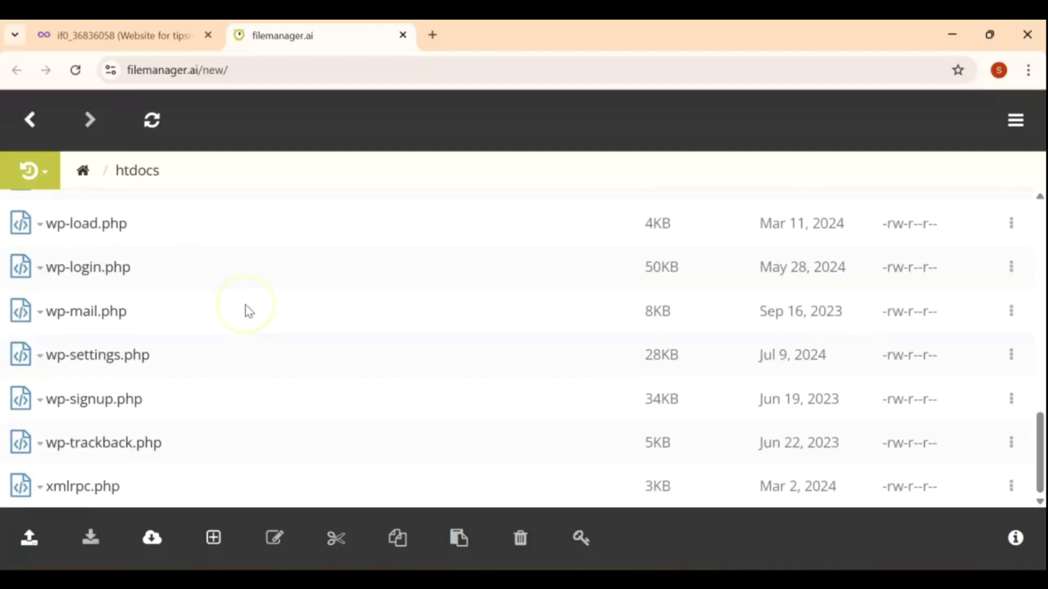
scroll(249, 311, up, 6)
scroll(249, 311, up, 6)
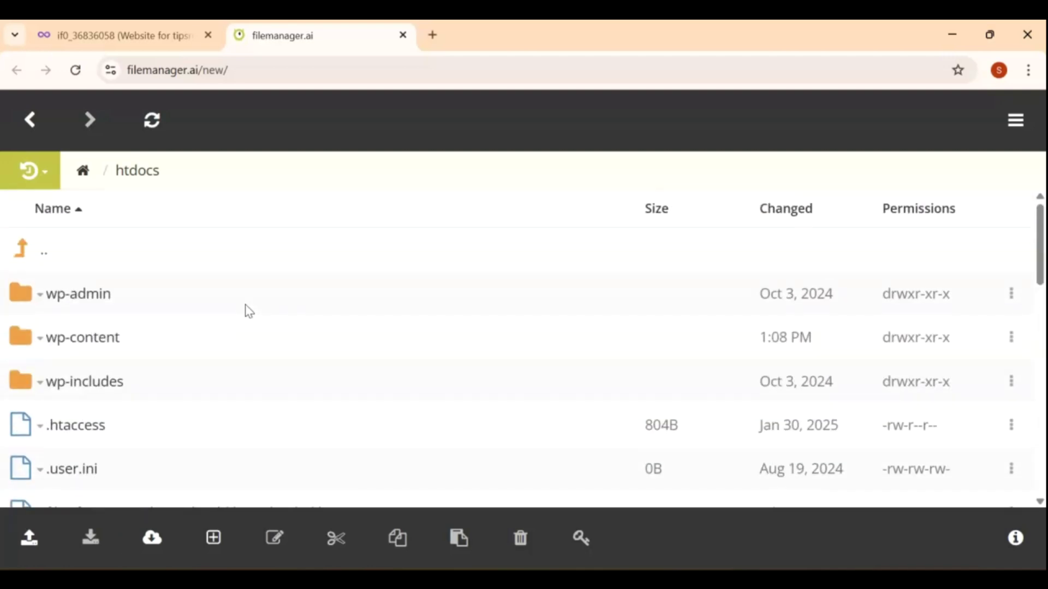
- Drag a8c7083fd50546de4f62.txt from Downloads into htdocs and check it's listed
click(601, 560)
click(198, 191)
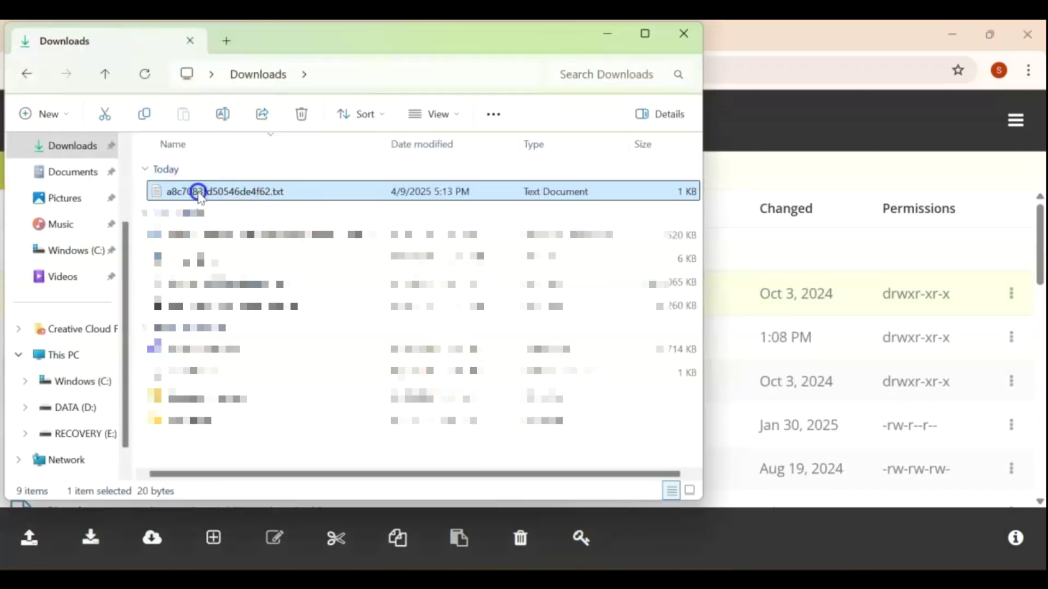
drag(198, 192, 847, 335)
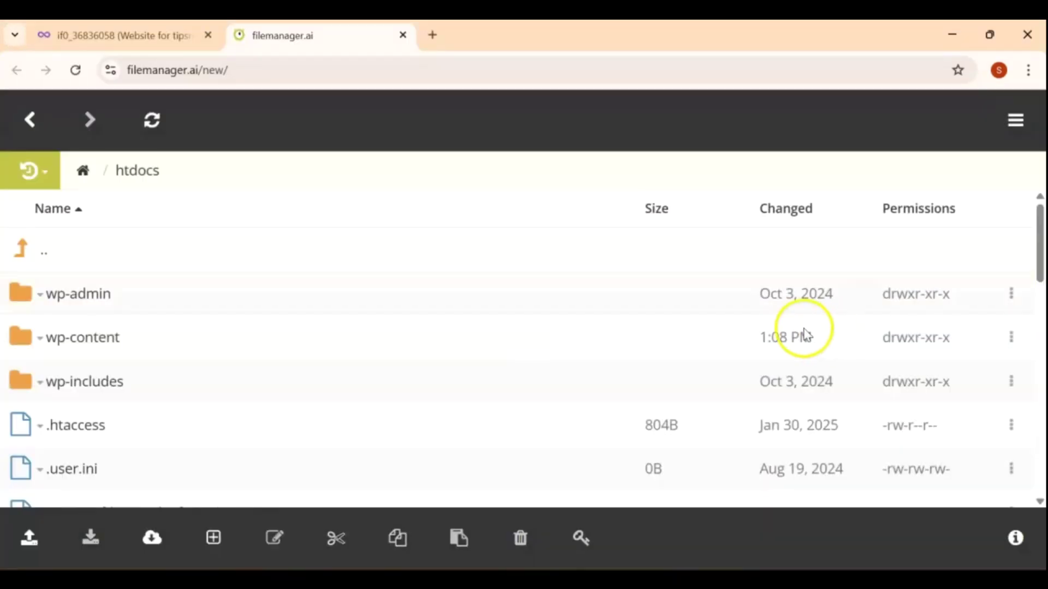
scroll(502, 300, down, 3)
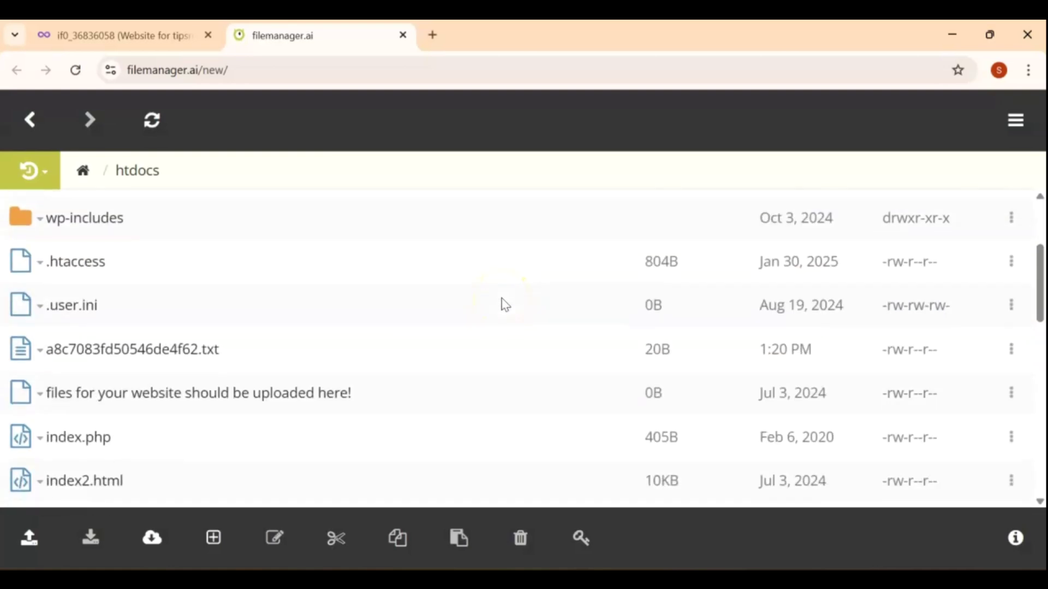
scroll(505, 305, down, 1)
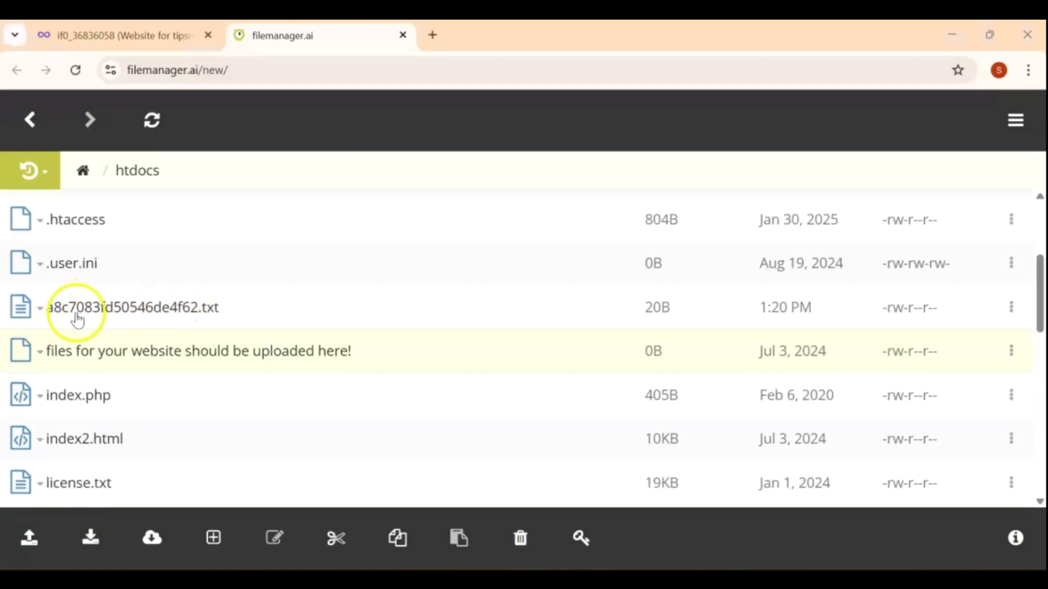
right_click(67, 316)
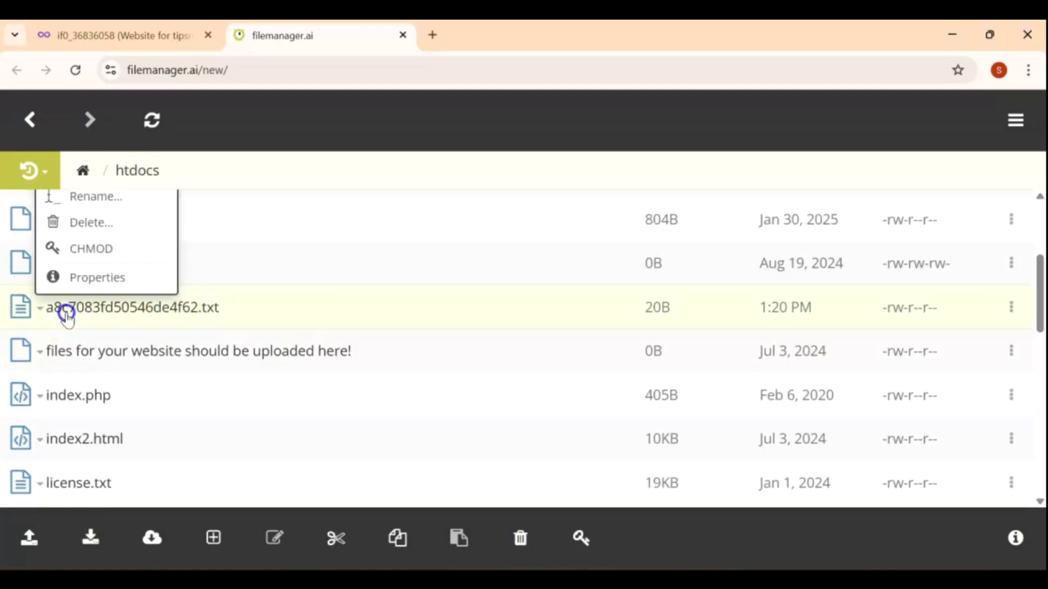
click(138, 316)
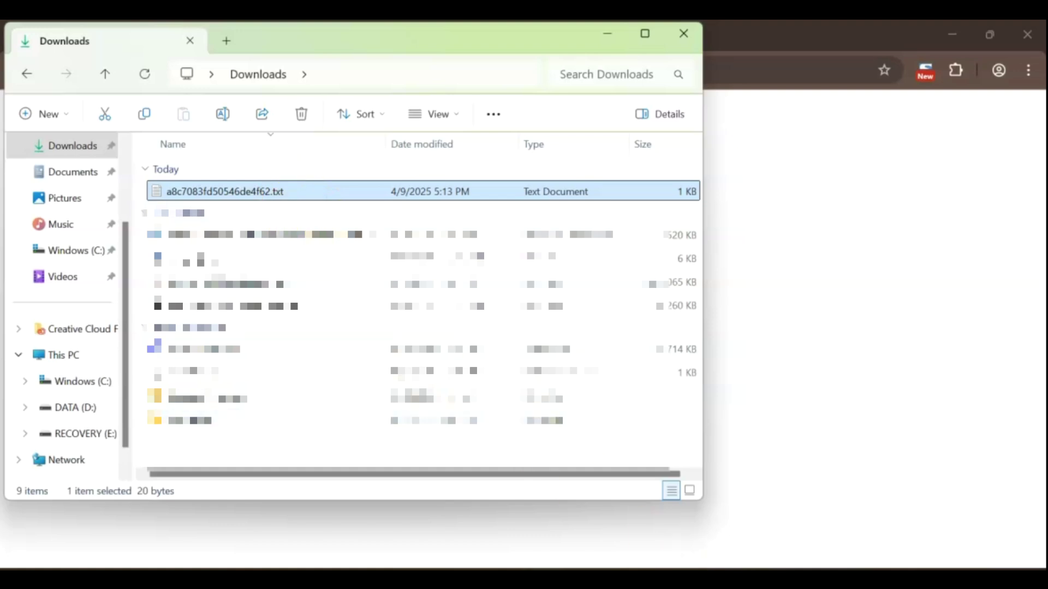
- Check that a8c7083fd50546de4f62.txt loads live on tipsntrick.great-site.net in Chrome
click(759, 568)
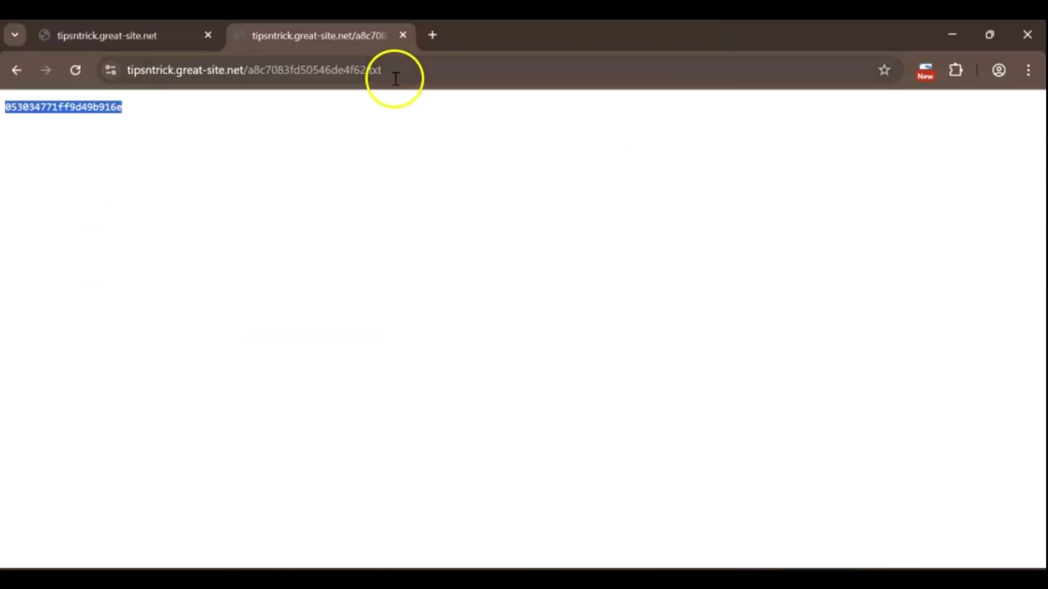
click(305, 131)
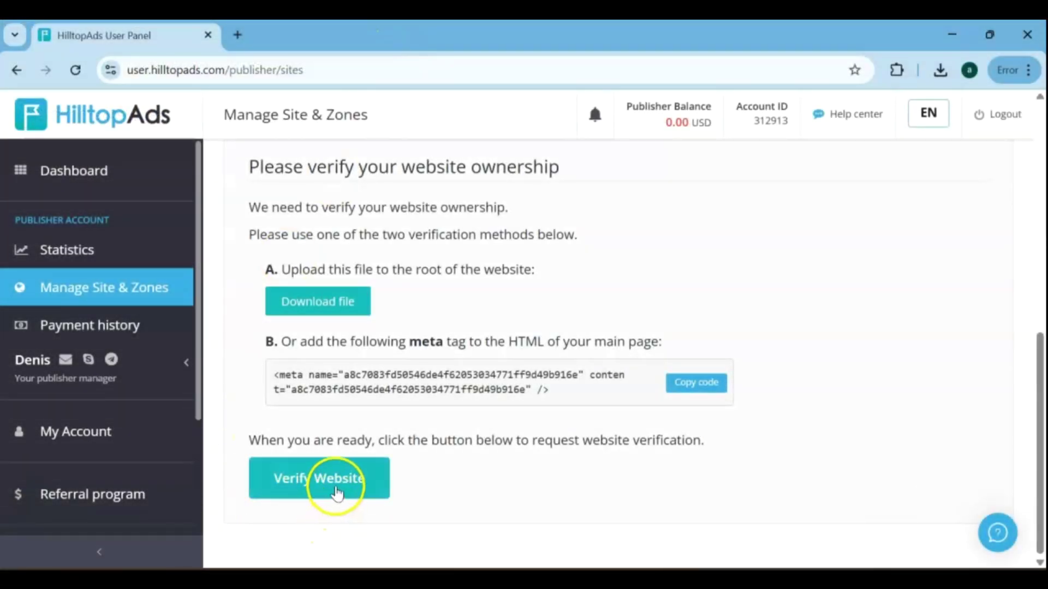
- Run Verify Website for tipsntrick.great-site.net
click(336, 491)
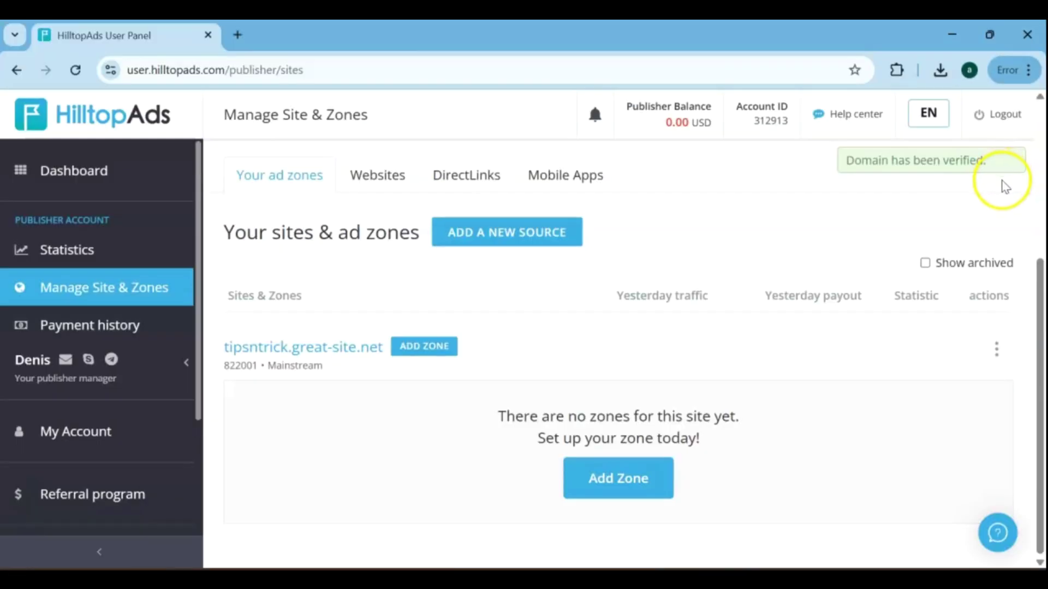
- Scroll through the empty payment history, then view My Account's invoice information form
scroll(112, 252, down, 2)
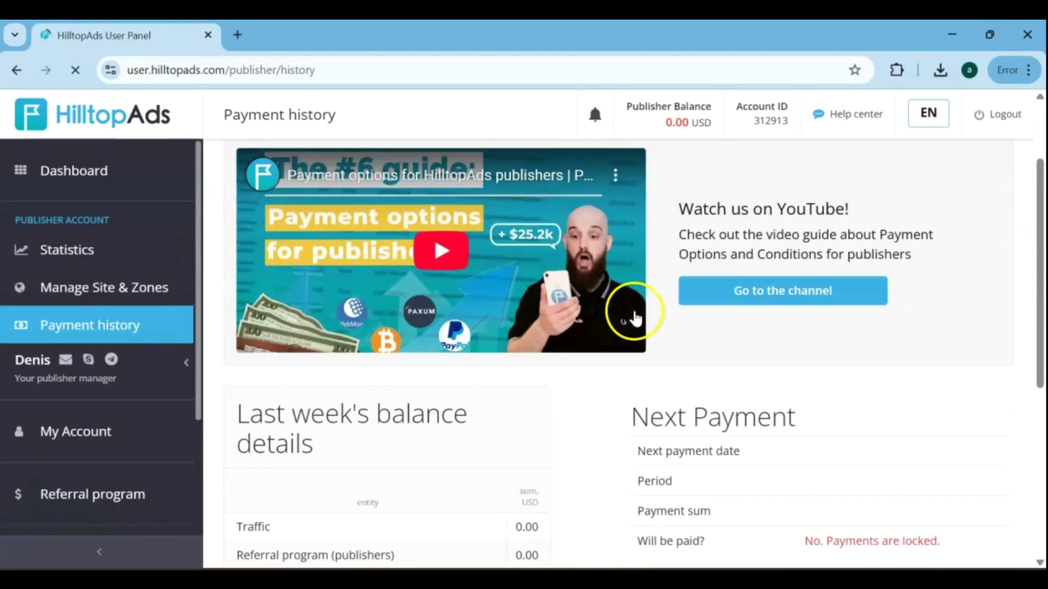
scroll(632, 314, down, 5)
scroll(87, 367, down, 2)
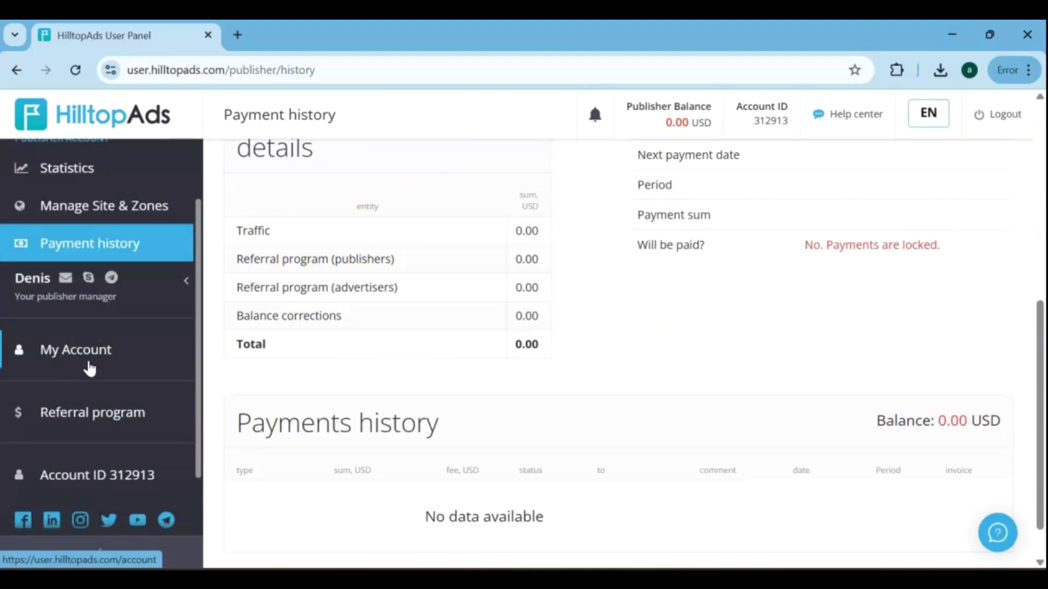
click(102, 360)
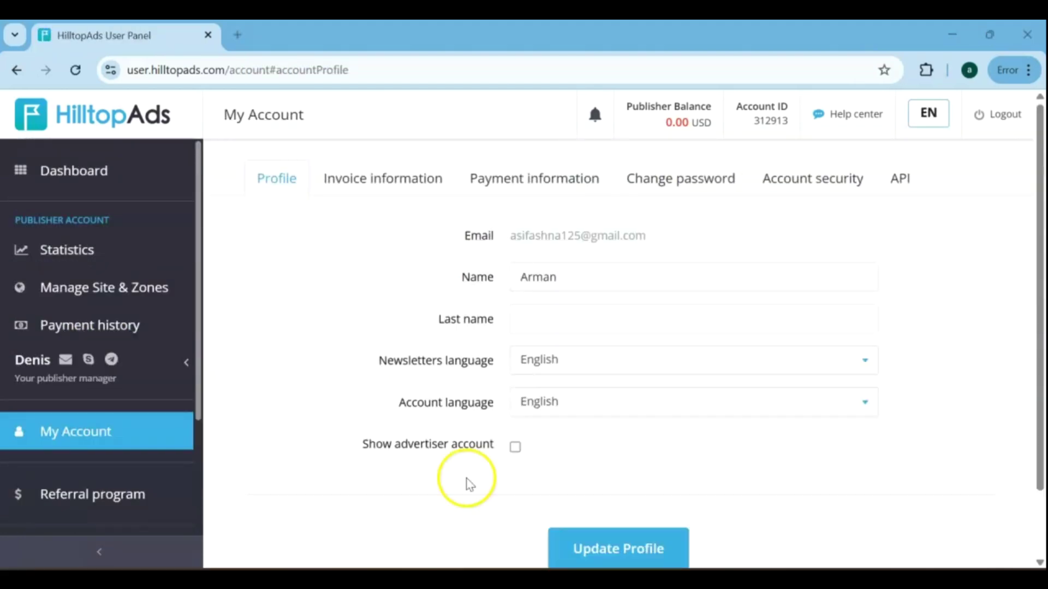
click(362, 182)
scroll(697, 262, down, 1)
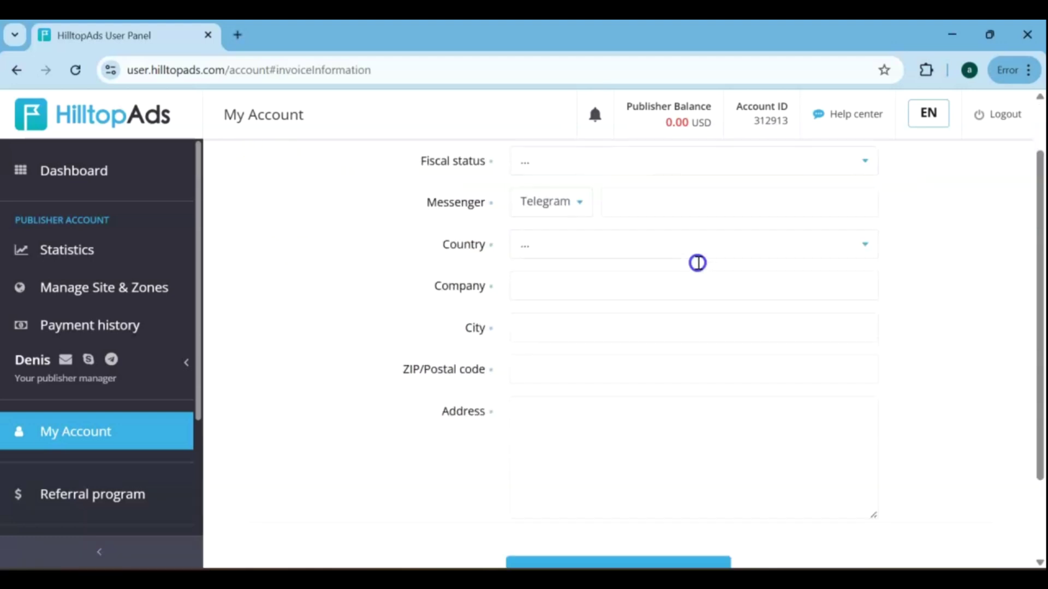
scroll(697, 262, up, 1)
- View payment information and the list of available payment systems
click(502, 181)
click(835, 288)
scroll(627, 346, down, 2)
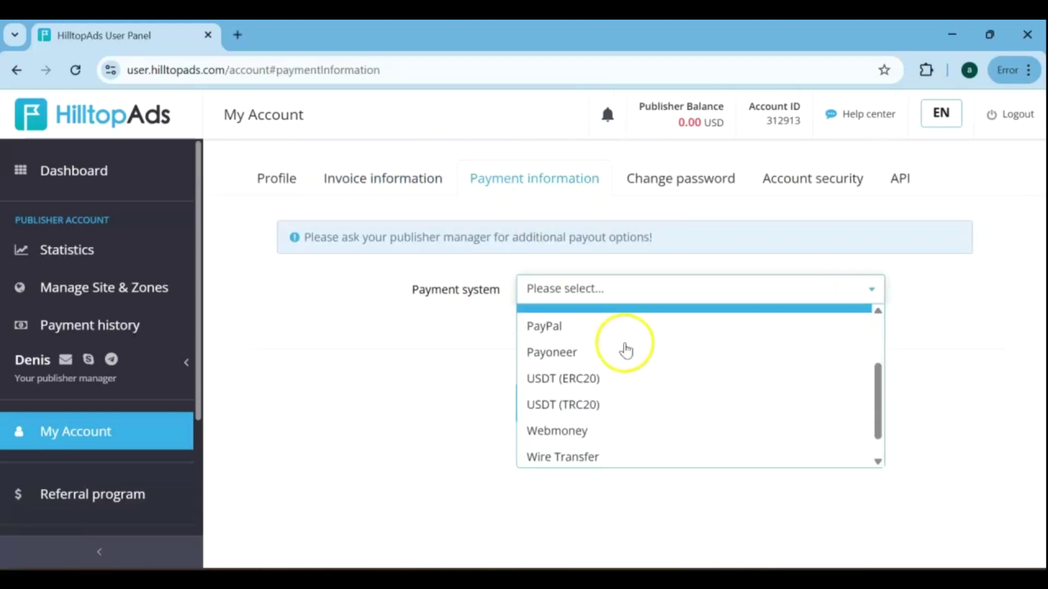
scroll(627, 349, down, 1)
scroll(626, 351, up, 3)
- Look at the password change form and account security settings, then return to the profile
click(662, 182)
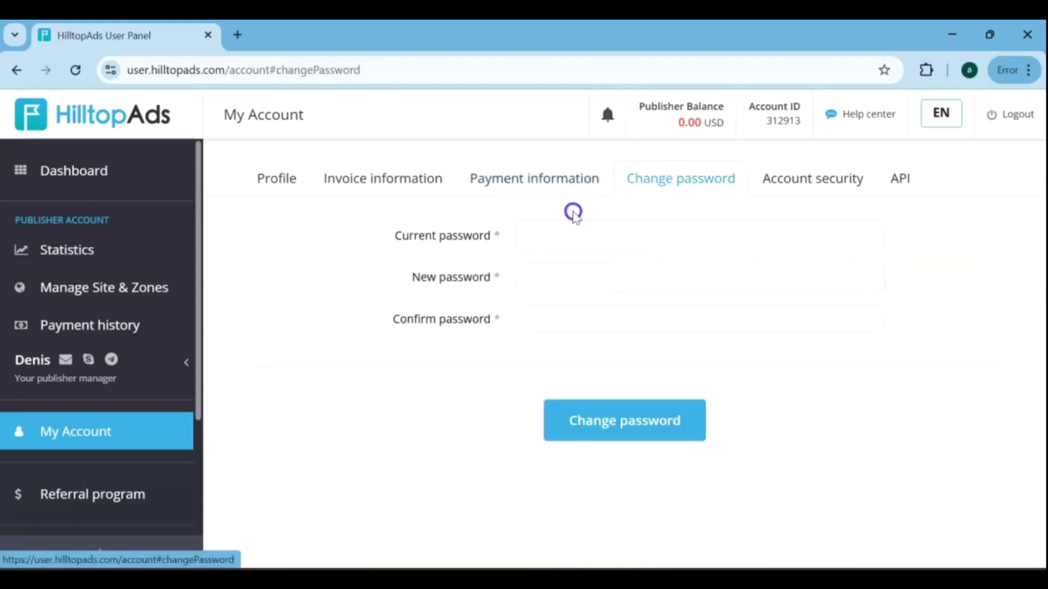
click(817, 182)
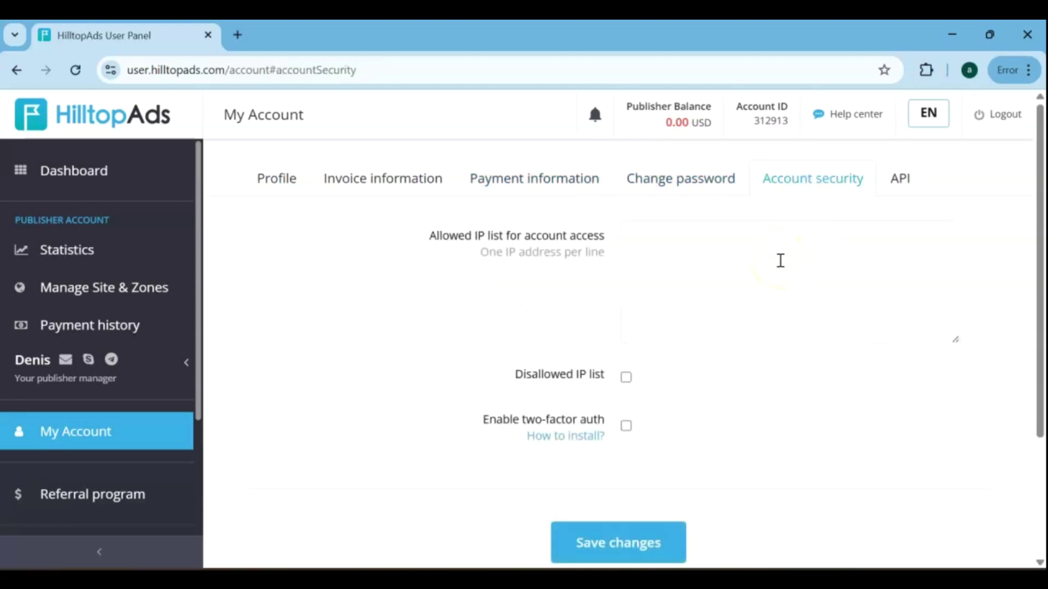
scroll(781, 260, down, 2)
scroll(779, 260, up, 2)
click(737, 279)
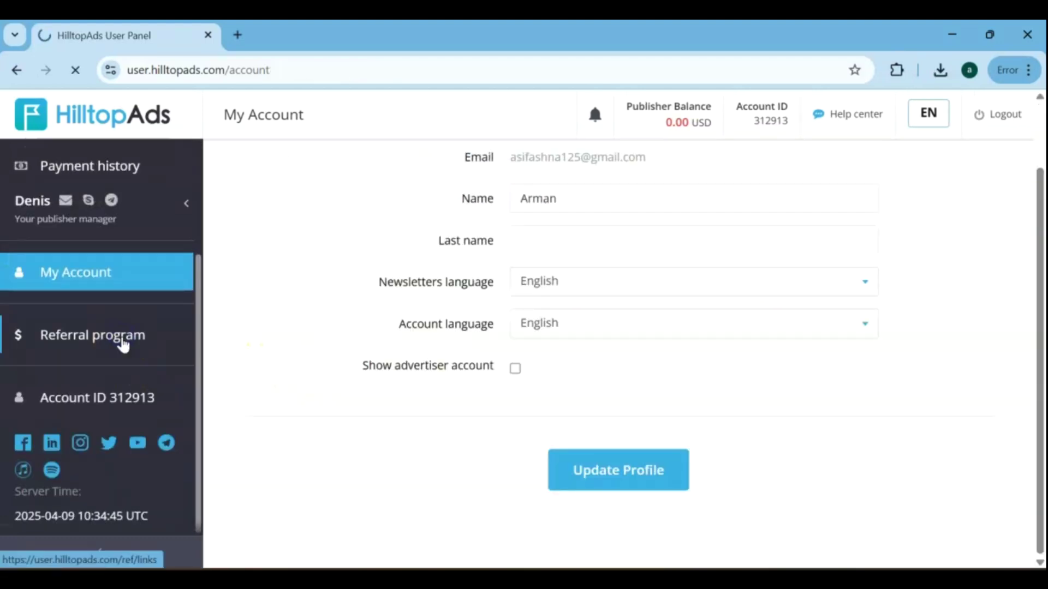
- Open the Referral program, review the 5.0% rates and select the personal referral link
click(124, 344)
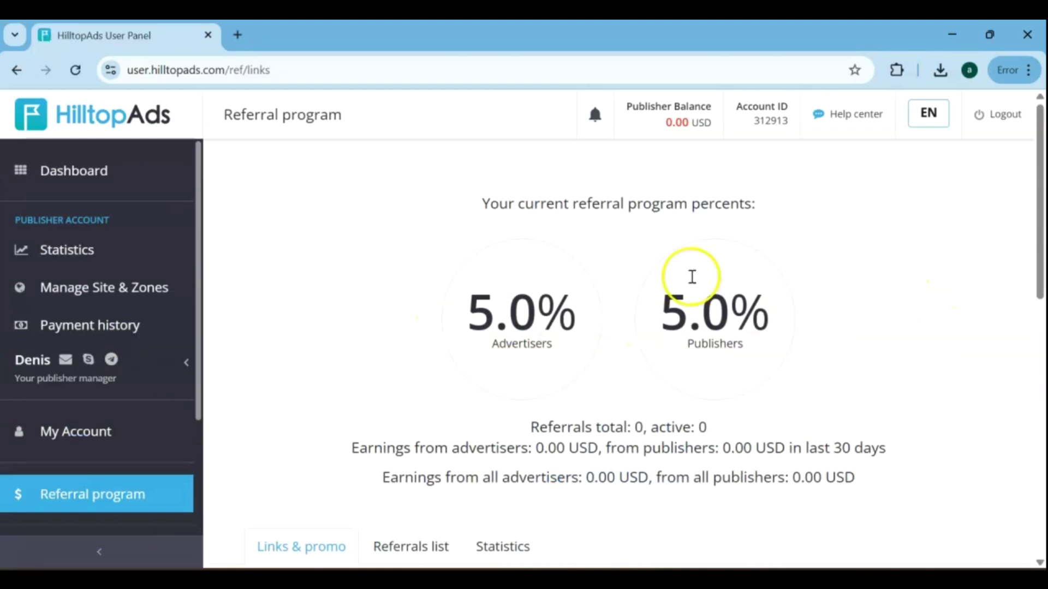
scroll(824, 236, down, 1)
scroll(746, 261, down, 1)
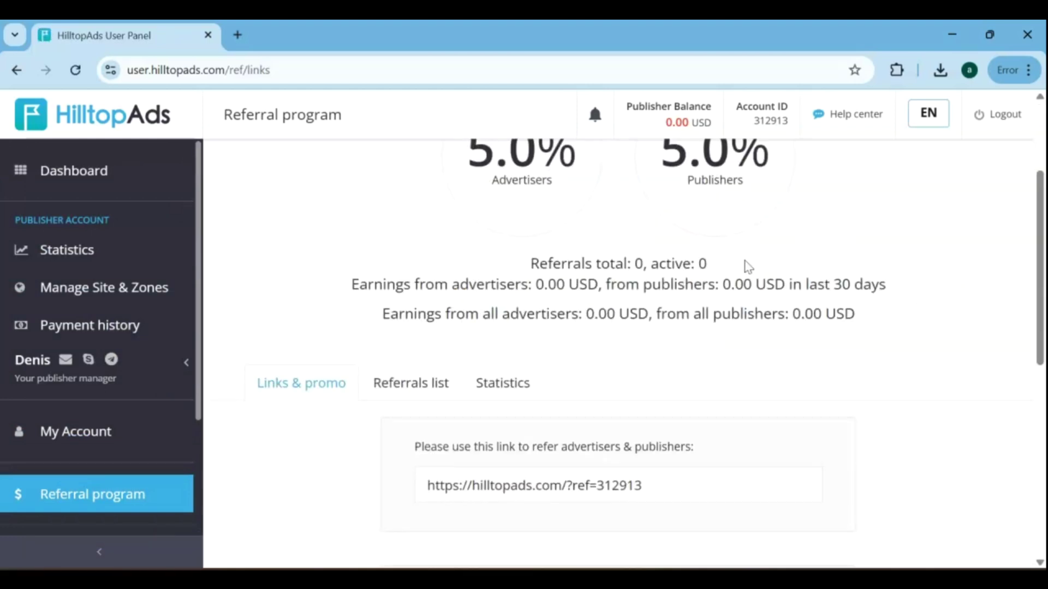
scroll(530, 333, down, 2)
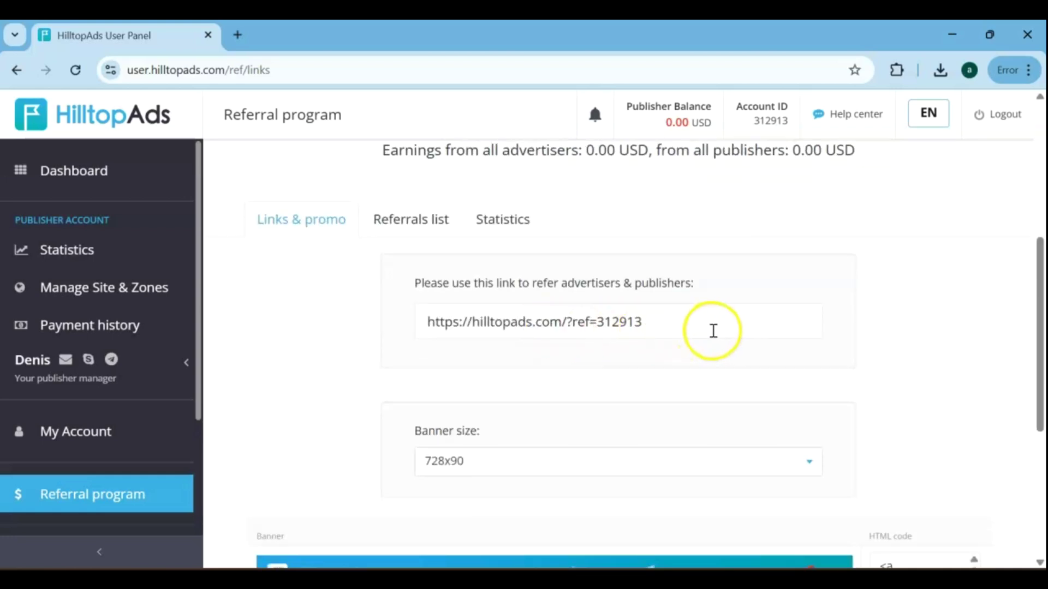
drag(715, 329, 397, 349)
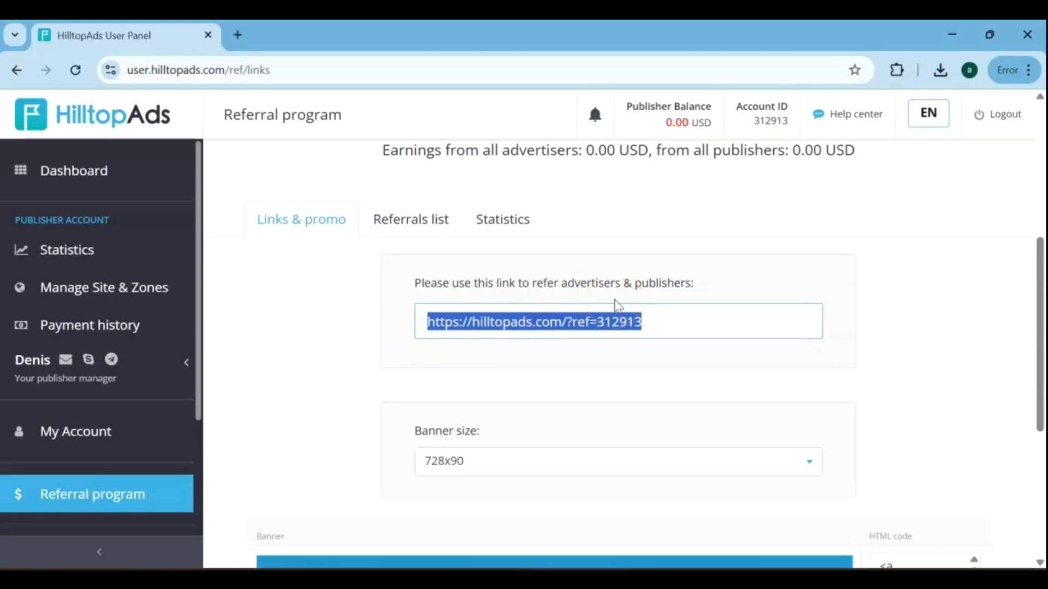
- Check the banner sizes, keep 728x90, and scroll through the promotional banners
scroll(617, 305, down, 3)
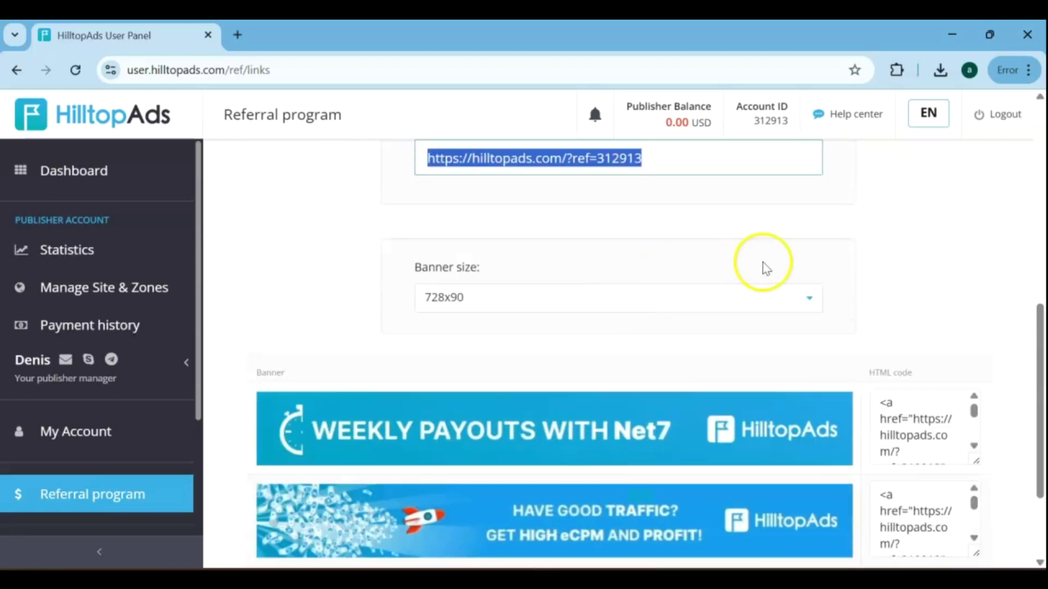
click(809, 305)
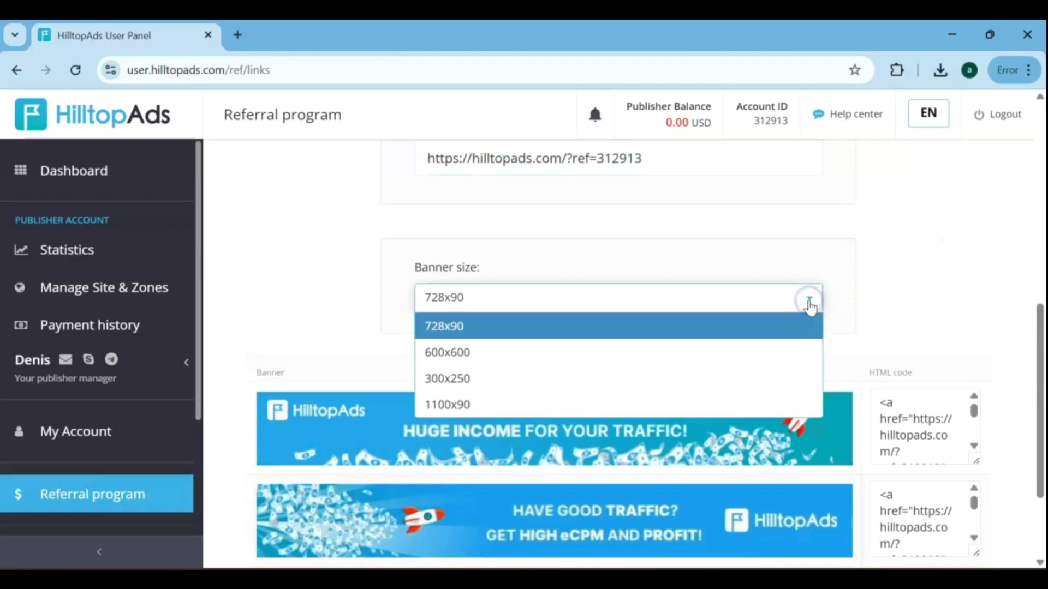
scroll(616, 349, down, 2)
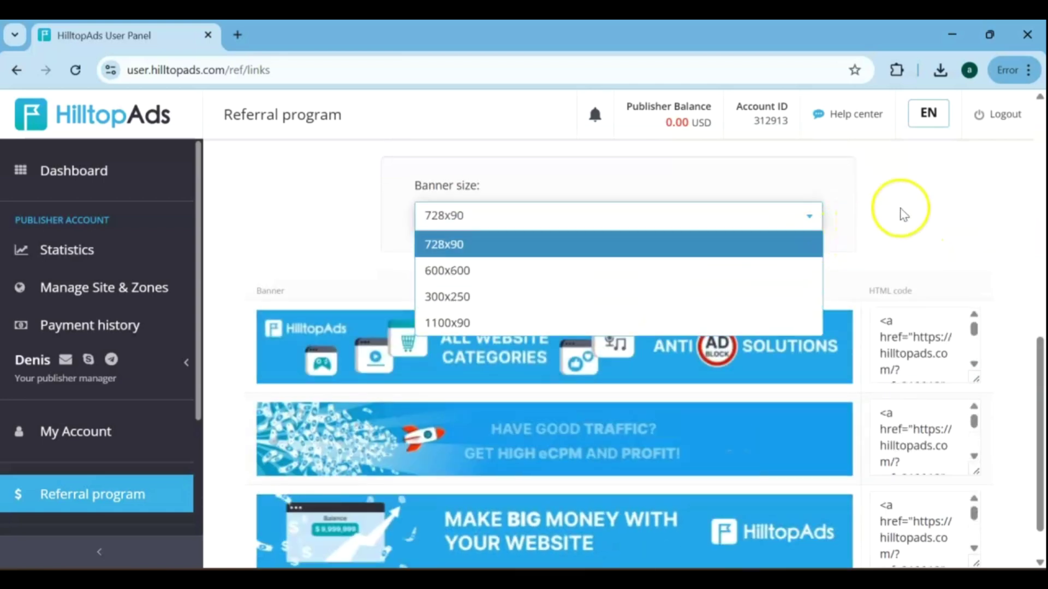
click(901, 211)
scroll(903, 213, down, 1)
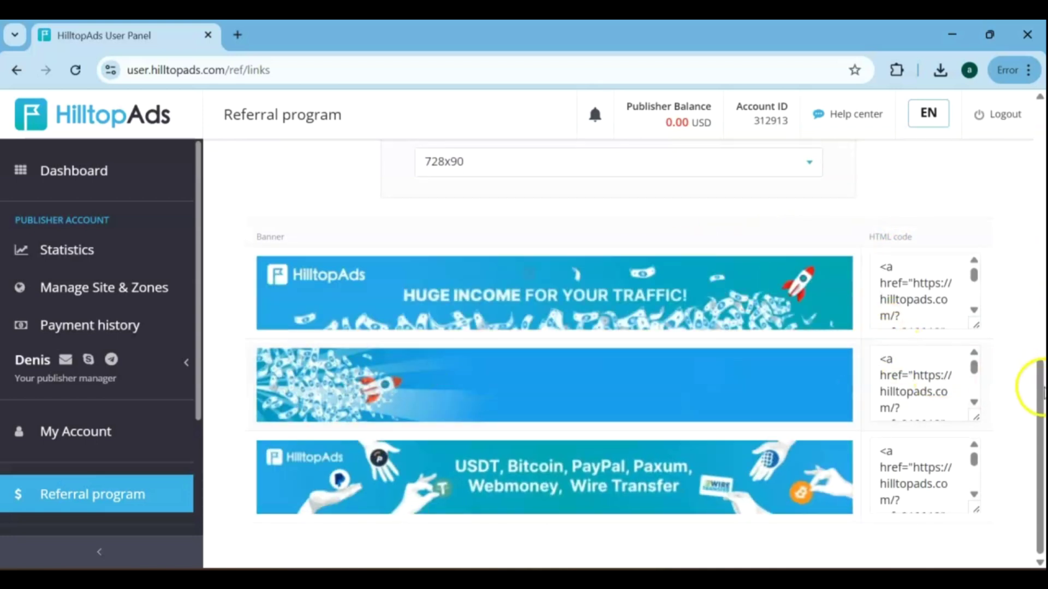
drag(1039, 382, 1042, 201)
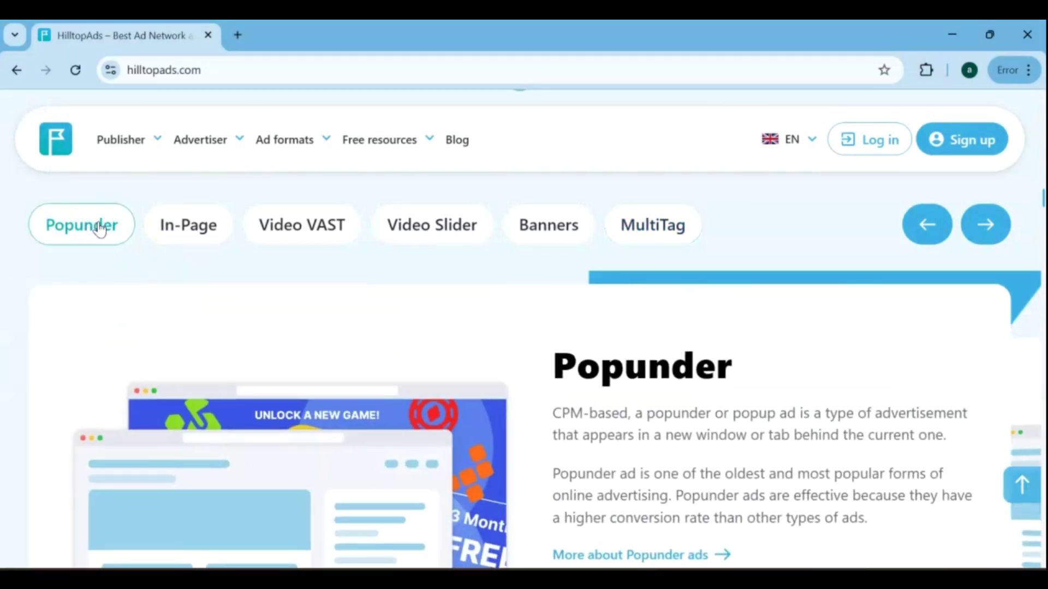
- View the In-Page, Video VAST, Video Slider, Banner and MultiTag descriptions, then scroll to offer types
click(198, 223)
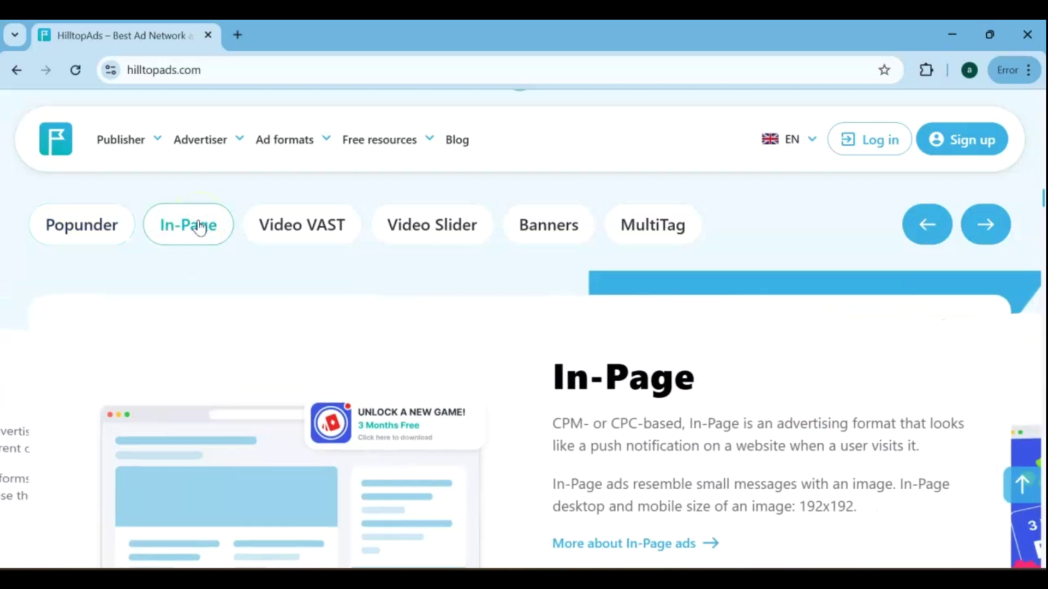
click(292, 232)
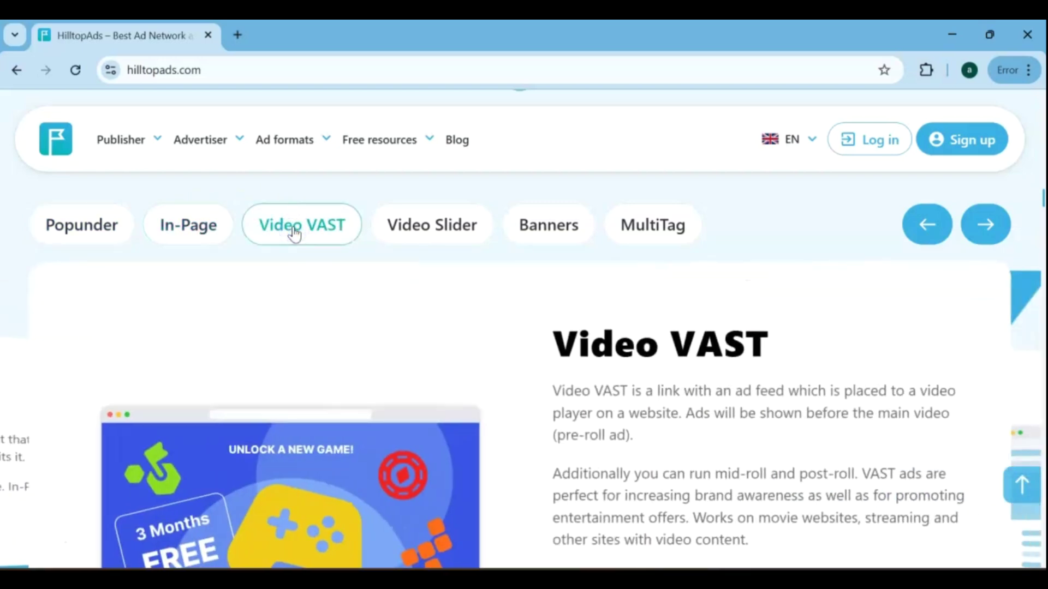
click(431, 229)
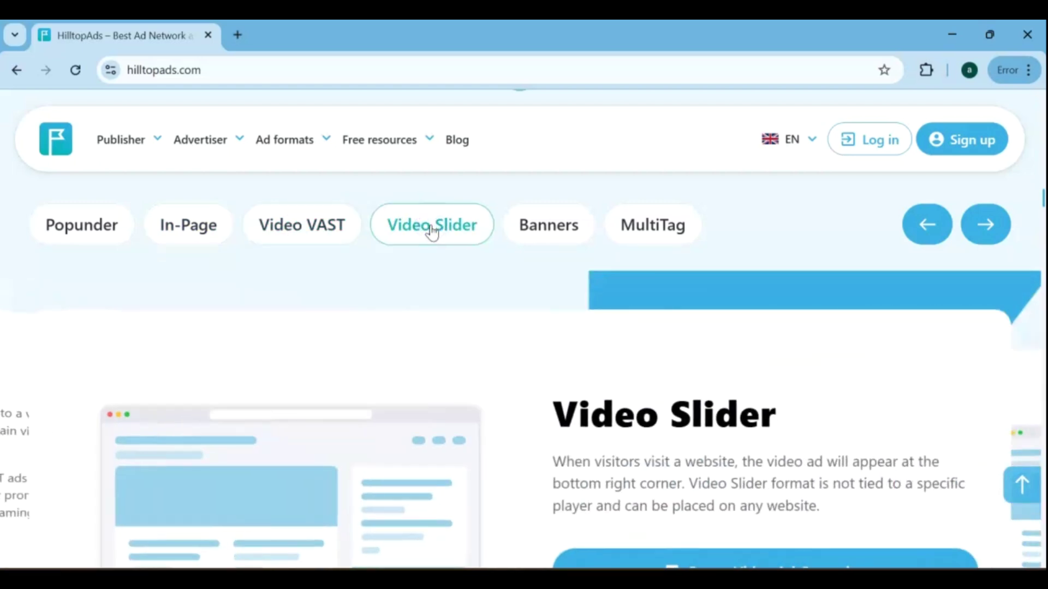
click(535, 226)
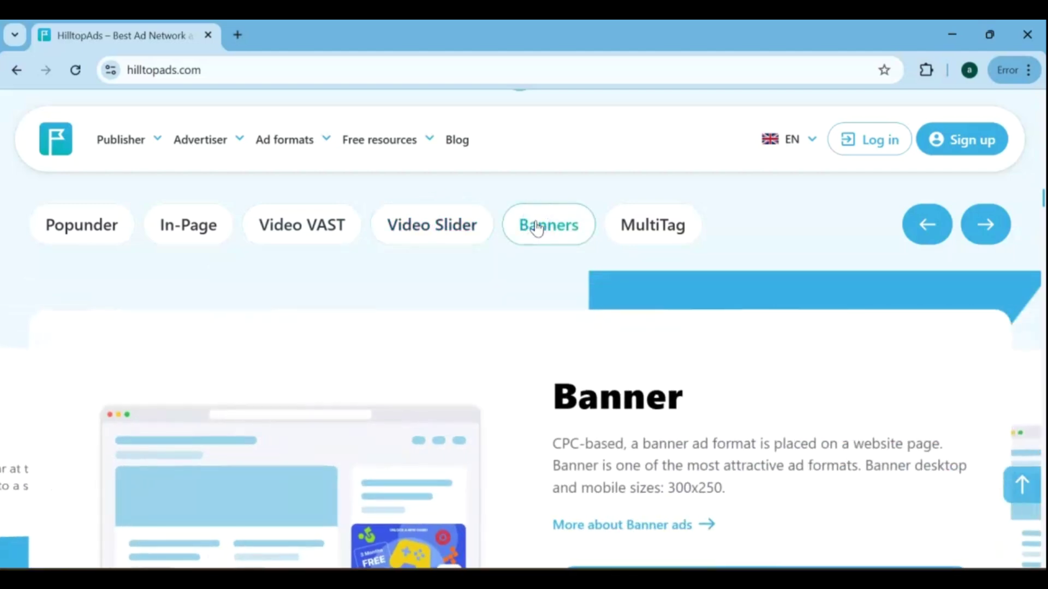
click(667, 225)
scroll(757, 265, down, 5)
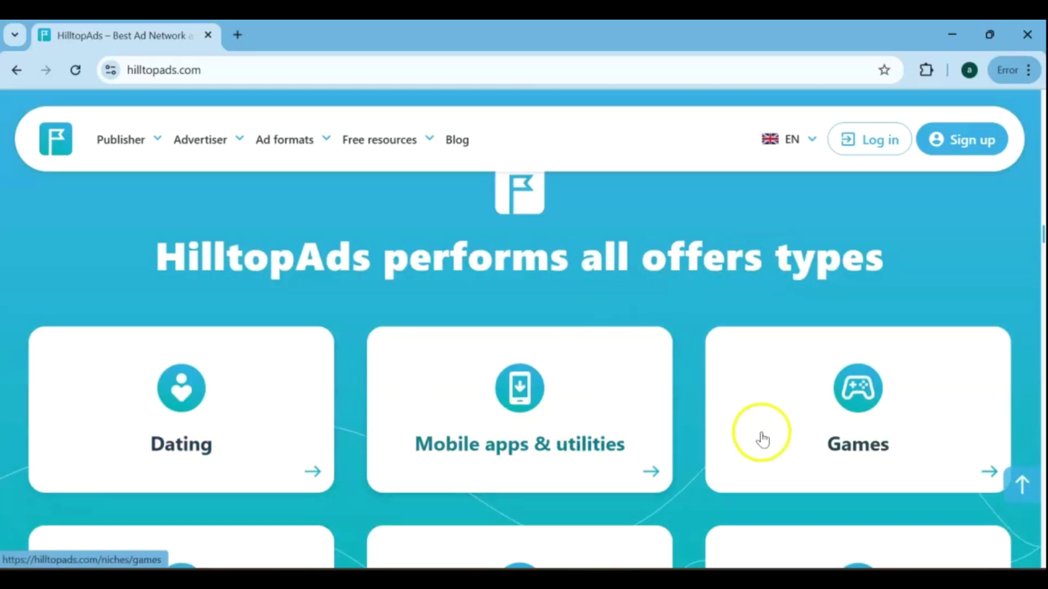
scroll(820, 439, down, 1)
scroll(820, 440, down, 3)
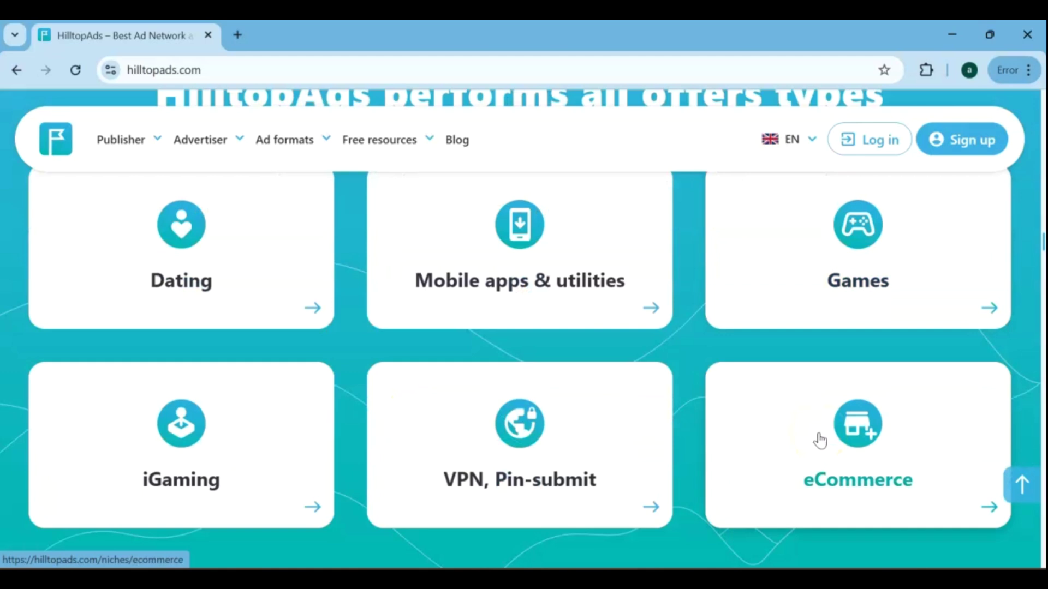